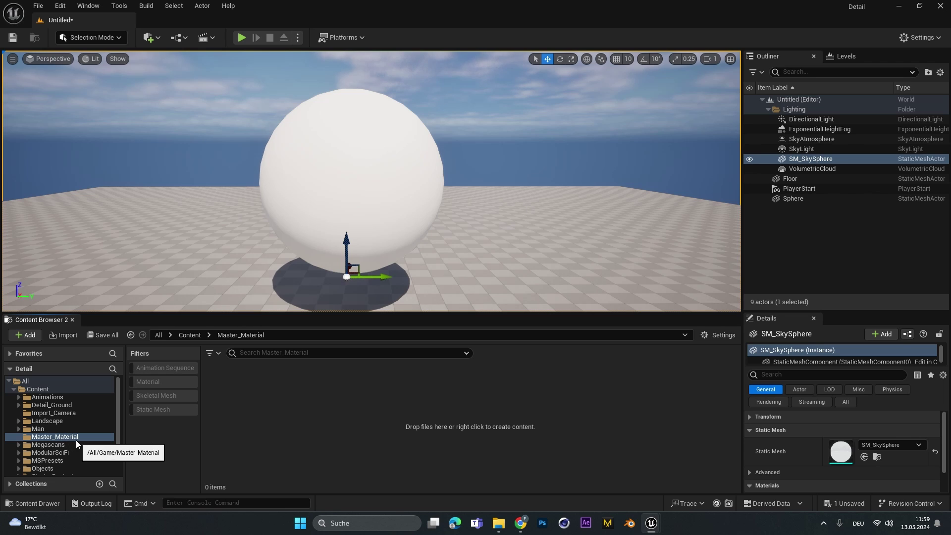
Step: Create a new material named Master_Material in the Master_Material folder
{"action": "right_click", "coordinate": [275, 394]}
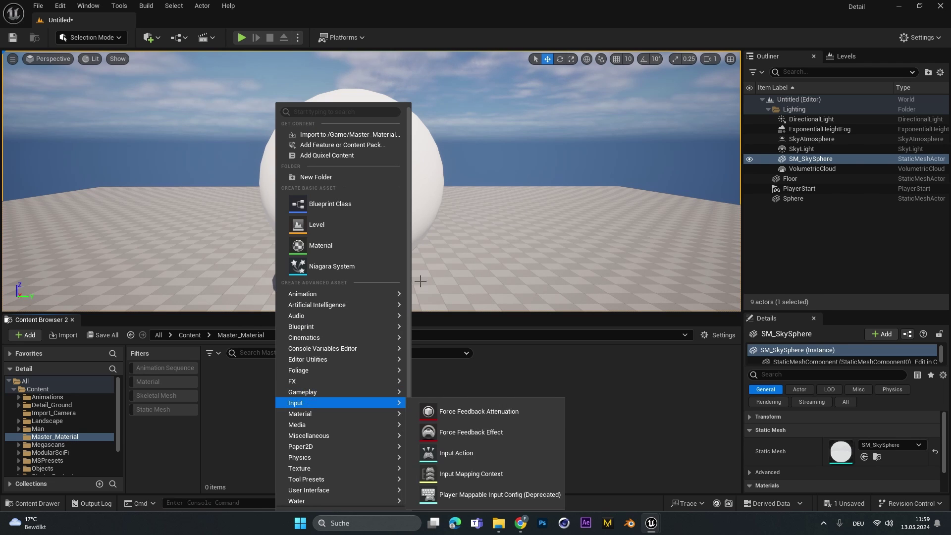
{"action": "left_click", "coordinate": [322, 245]}
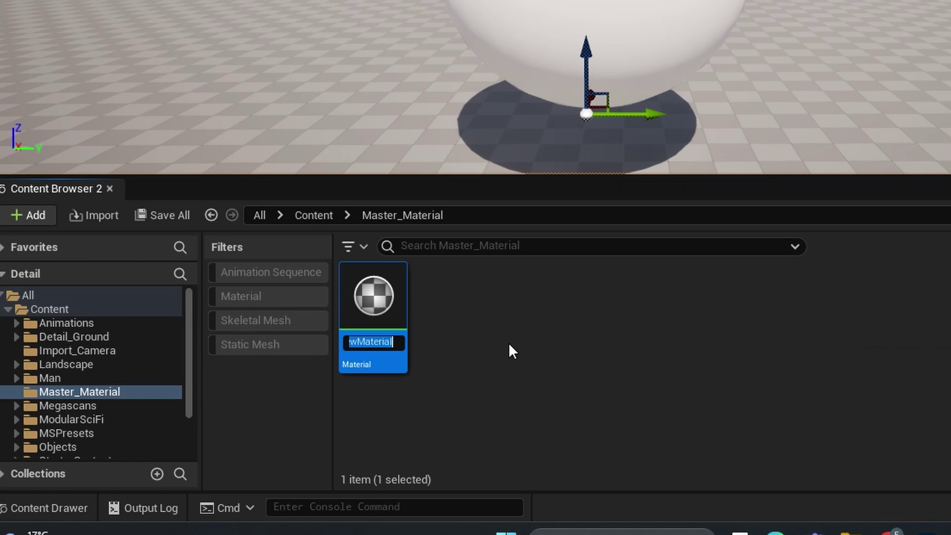
{"action": "type", "text": "Master_Ma"}
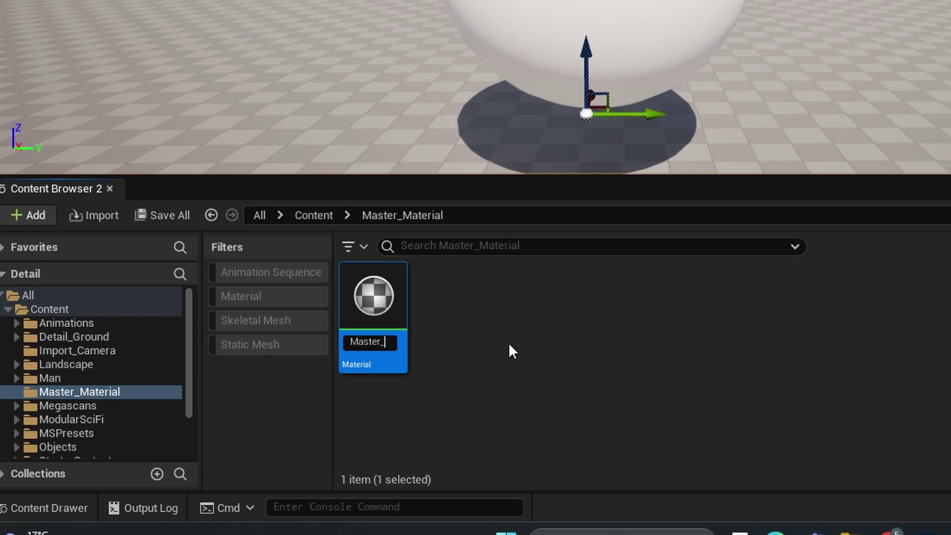
{"action": "type", "text": "terial"}
{"action": "key", "text": "Return"}
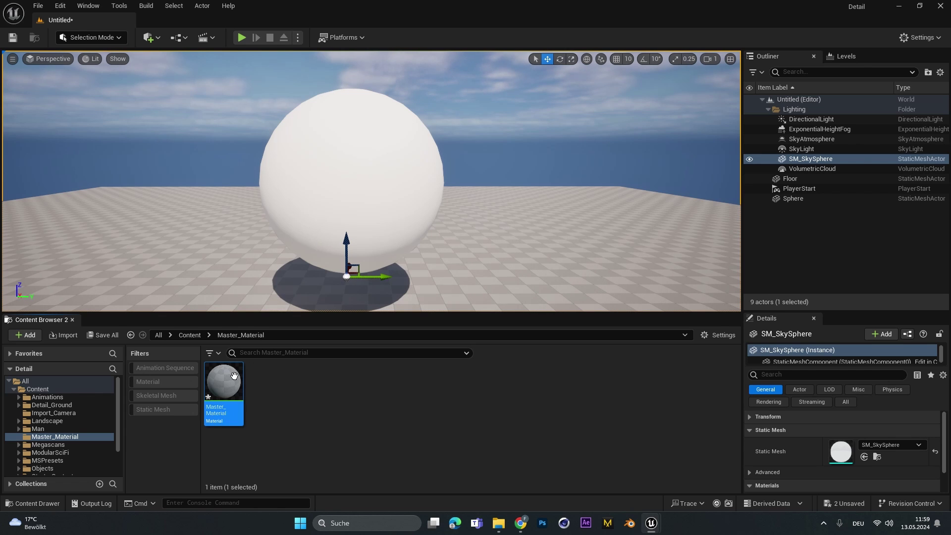
Step: Create a material instance from Master_Material, keeping the default name
{"action": "mouse_move", "coordinate": [227, 385]}
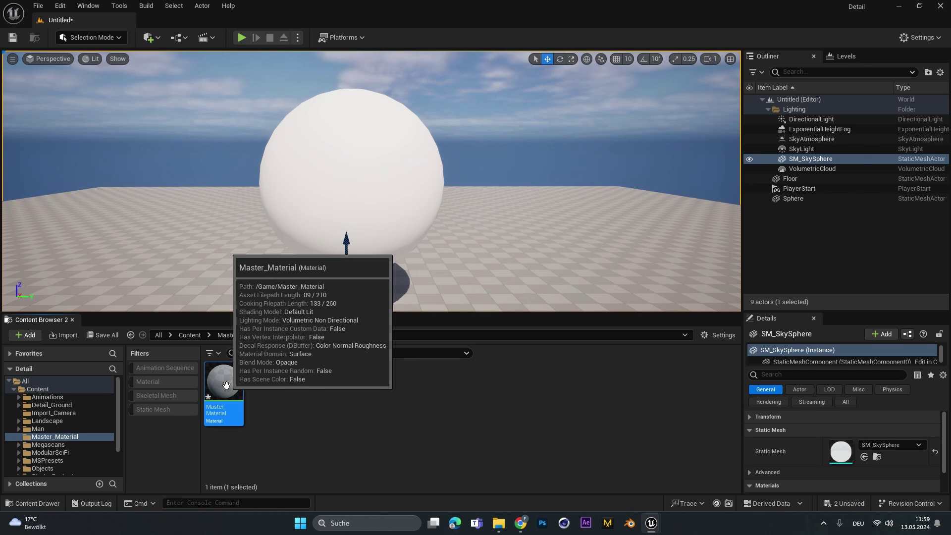
{"action": "right_click", "coordinate": [227, 385]}
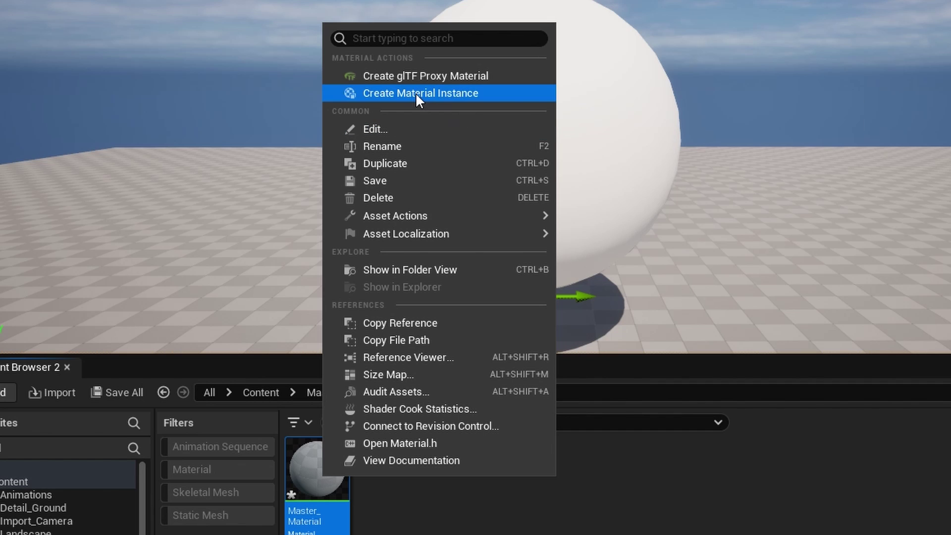
{"action": "left_click", "coordinate": [464, 94]}
{"action": "key", "text": "Return"}
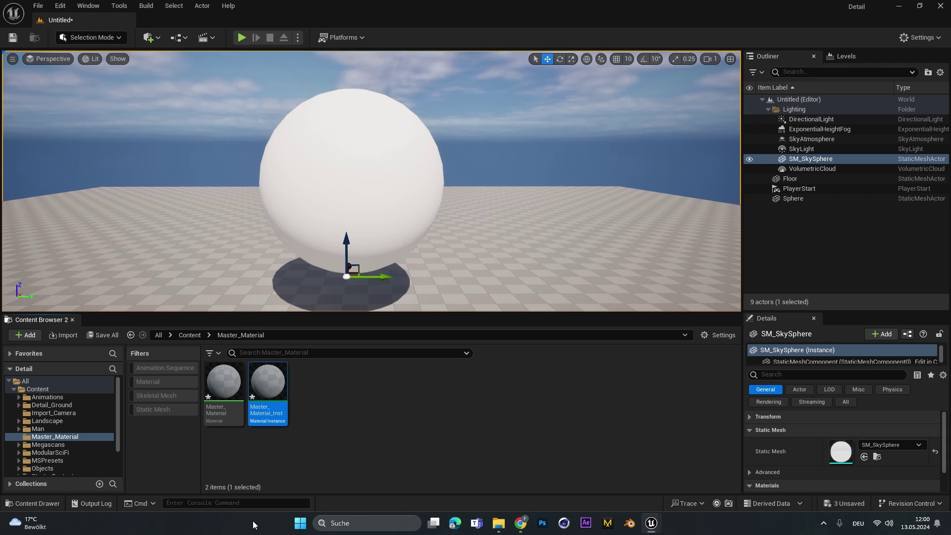
{"action": "left_click", "coordinate": [304, 407]}
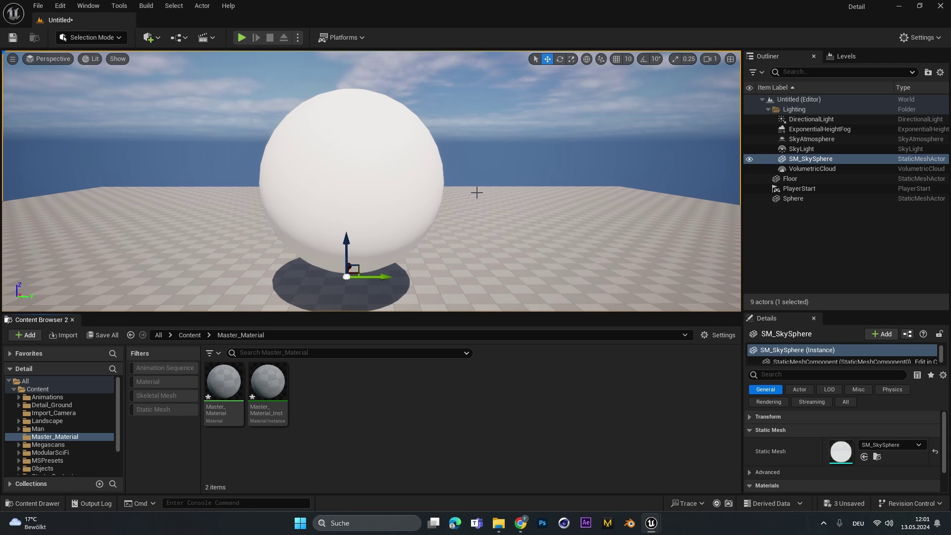
Step: Delete the Master_Material_Inst material instance
{"action": "left_click", "coordinate": [268, 383]}
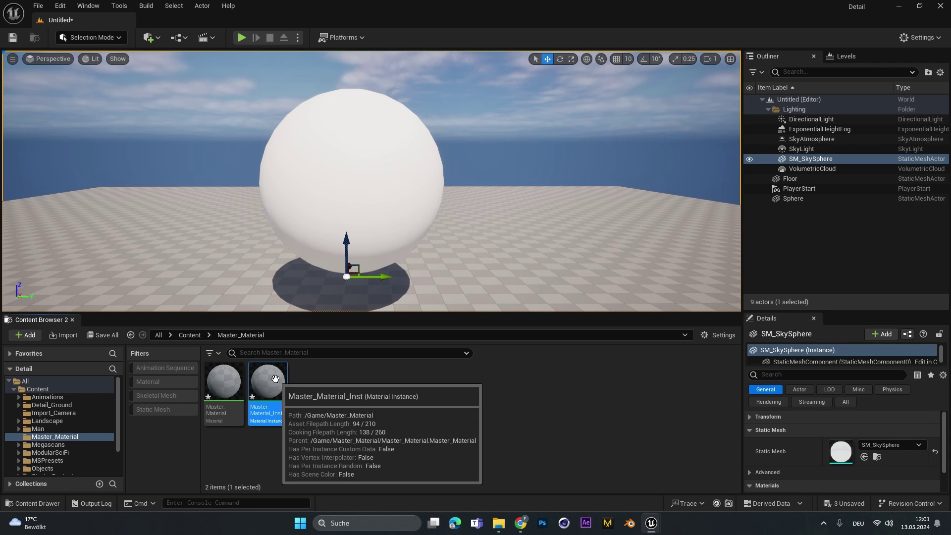
{"action": "key", "text": "Delete"}
{"action": "left_click", "coordinate": [379, 418]}
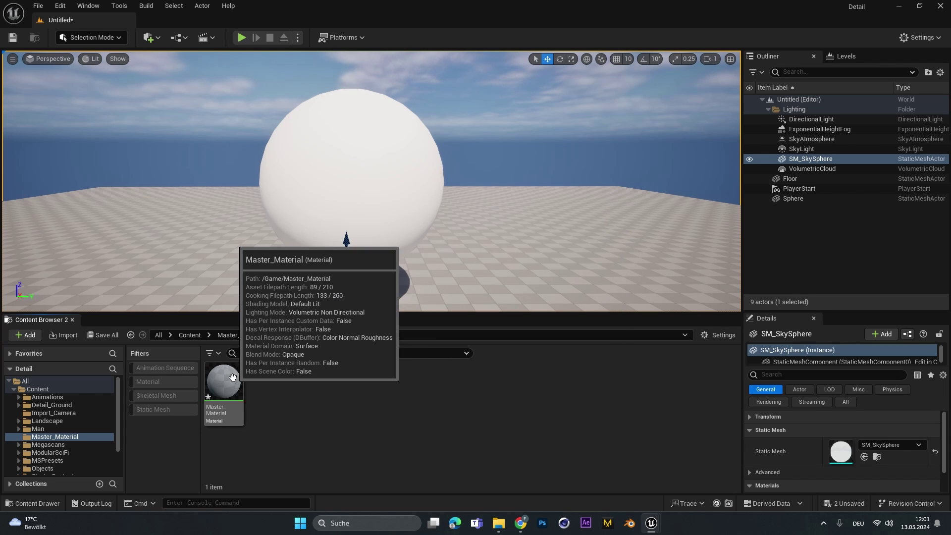
Step: Open Master_Material for editing and add the Albedo, Normal, Roughness and Specular textures from the Megascans Metal surface folder to its graph
{"action": "left_click", "coordinate": [234, 378]}
{"action": "double_click", "coordinate": [235, 378]}
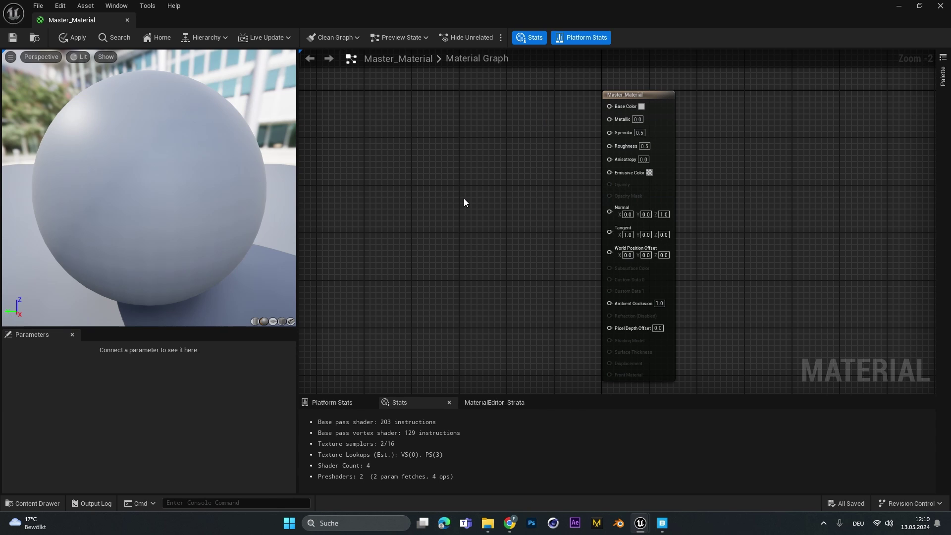
{"action": "key", "text": "ctrl+space"}
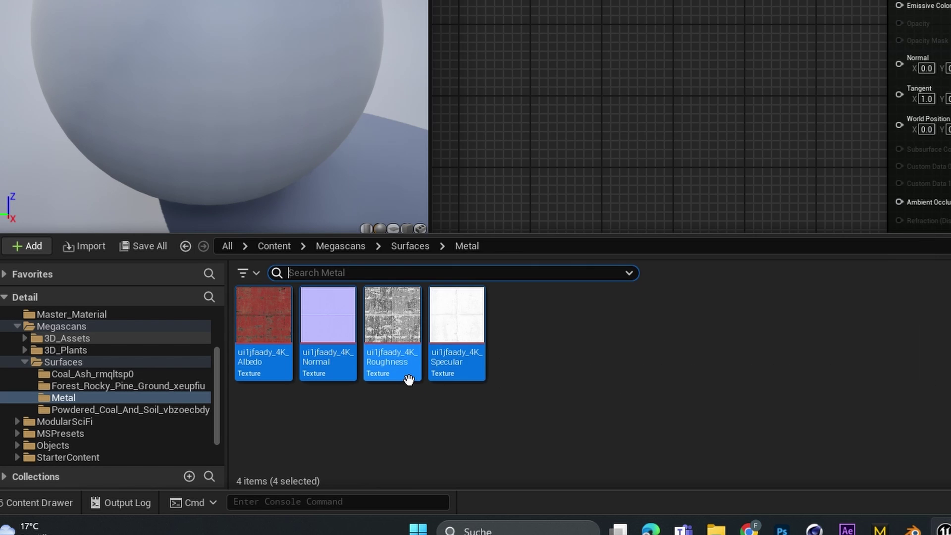
{"action": "mouse_move", "coordinate": [263, 325]}
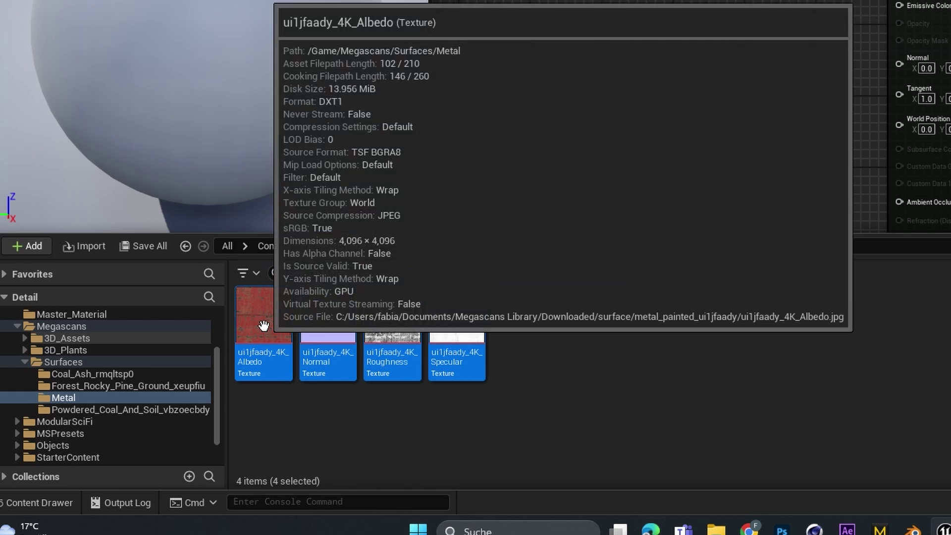
{"action": "left_click_drag", "start_coordinate": [263, 325], "coordinate": [565, 10]}
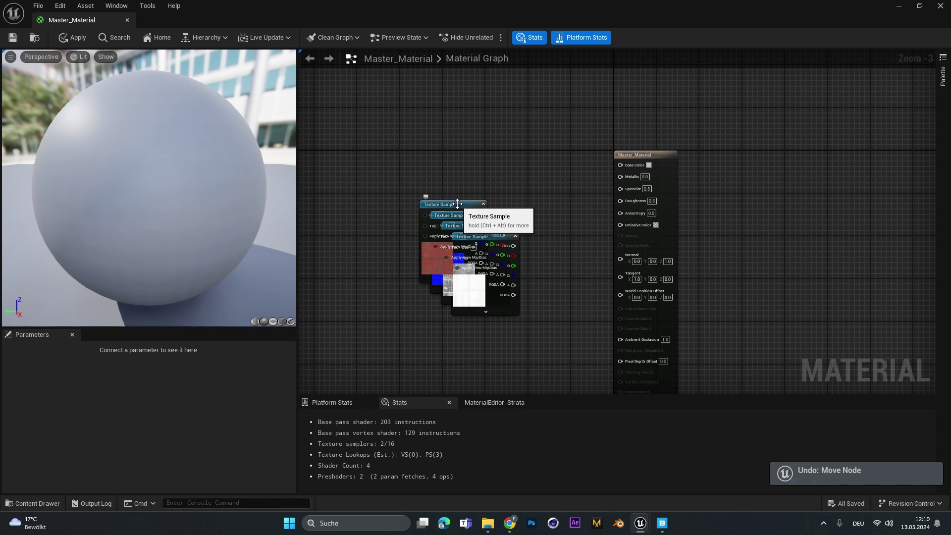
Step: Arrange the four texture samples in a vertical column ordered Albedo, Specular, Roughness and Normal, beside the material output node
{"action": "left_click_drag", "start_coordinate": [453, 207], "coordinate": [454, 88]}
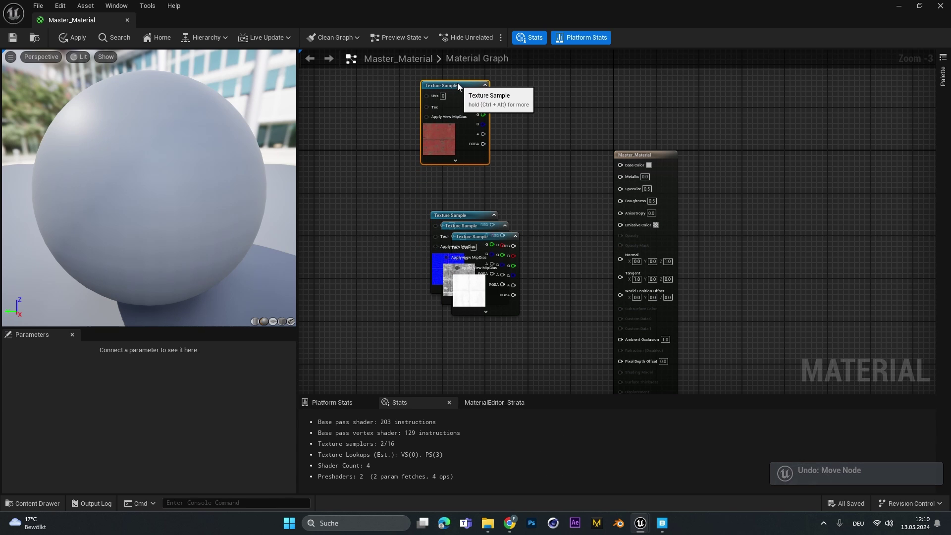
{"action": "left_click_drag", "start_coordinate": [468, 216], "coordinate": [389, 315]}
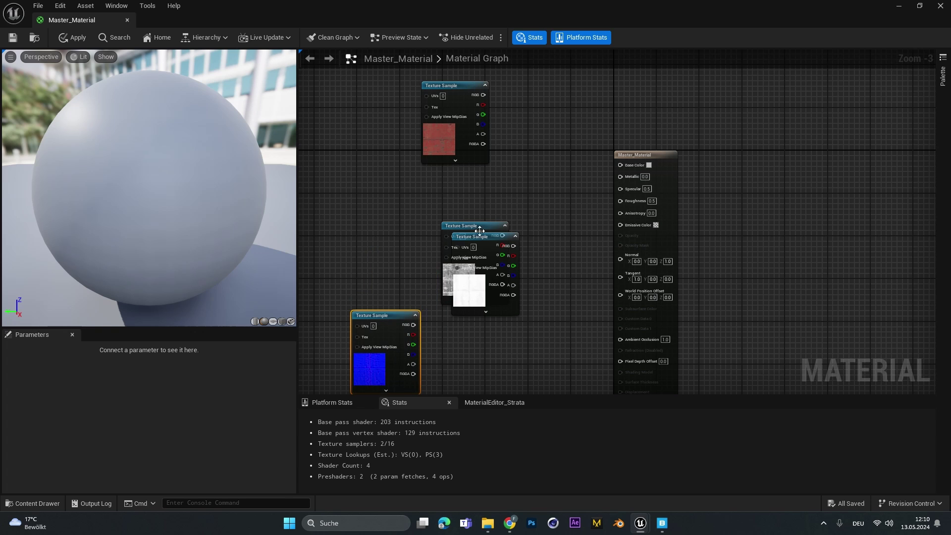
{"action": "left_click_drag", "start_coordinate": [487, 237], "coordinate": [456, 171]}
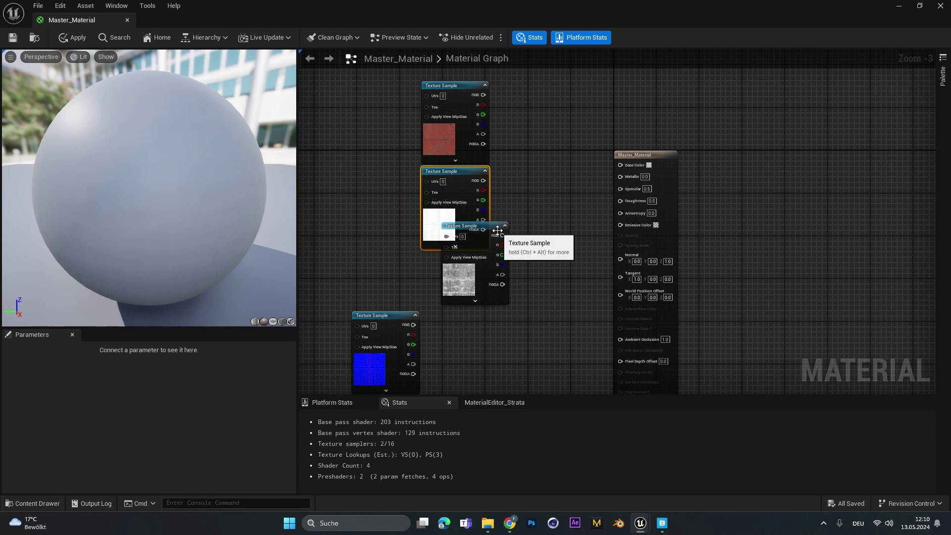
{"action": "left_click_drag", "start_coordinate": [497, 230], "coordinate": [477, 257]}
{"action": "right_click_drag", "start_coordinate": [523, 282], "coordinate": [525, 182]}
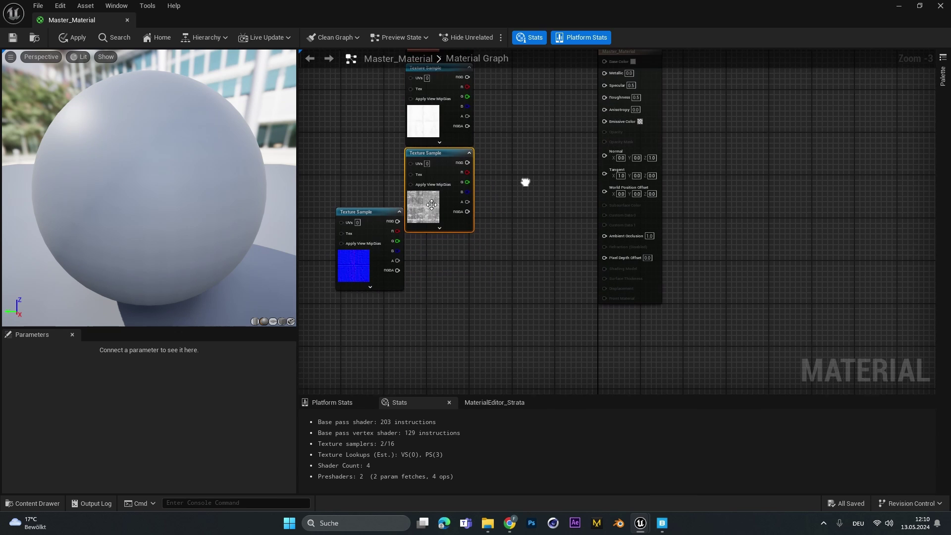
{"action": "left_click_drag", "start_coordinate": [362, 212], "coordinate": [430, 240]}
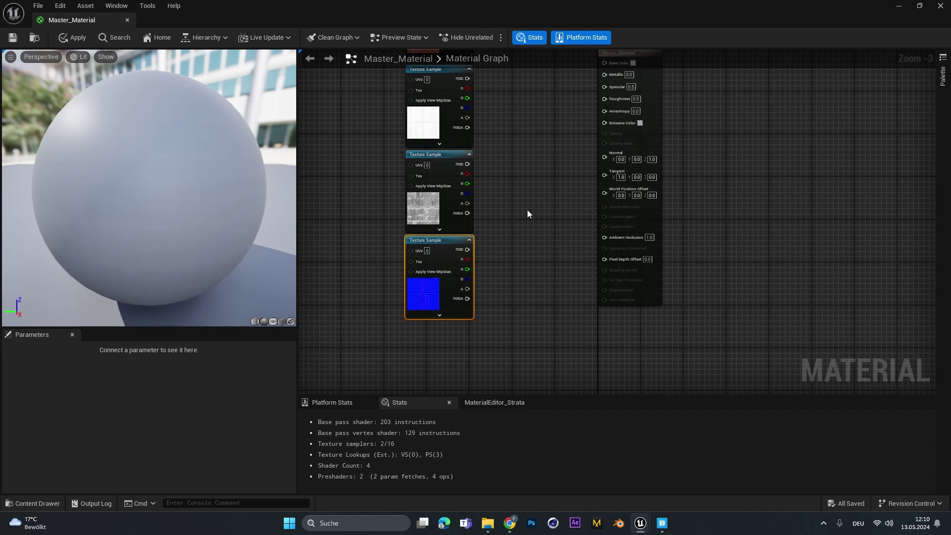
Step: Connect the texture samples' RGB outputs to the matching material inputs: Albedo to Base Color, plus Specular, Roughness and Normal
{"action": "scroll", "coordinate": [484, 182], "scroll_direction": "up", "scroll_amount": 2}
{"action": "left_click_drag", "start_coordinate": [456, 148], "coordinate": [626, 238]}
{"action": "right_click_drag", "start_coordinate": [574, 285], "coordinate": [532, 188]}
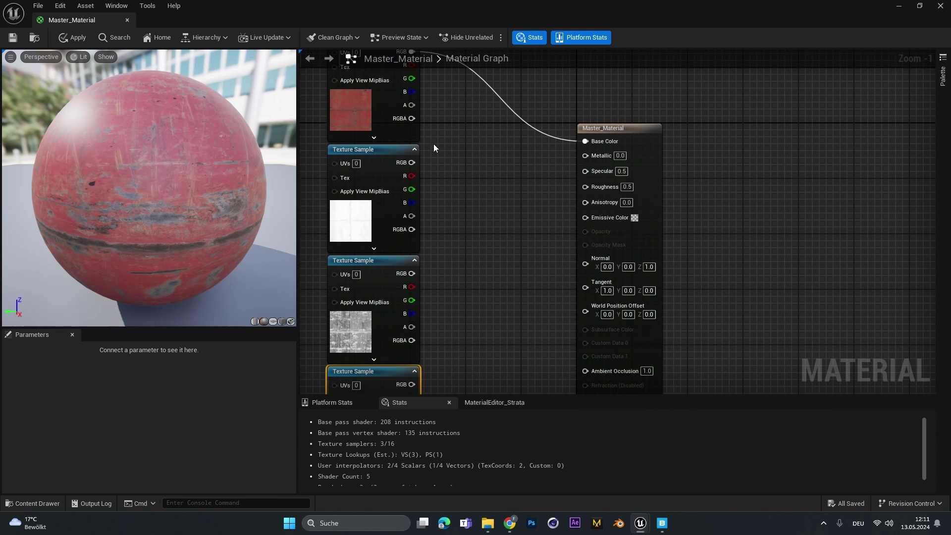
{"action": "left_click_drag", "start_coordinate": [412, 162], "coordinate": [585, 169]}
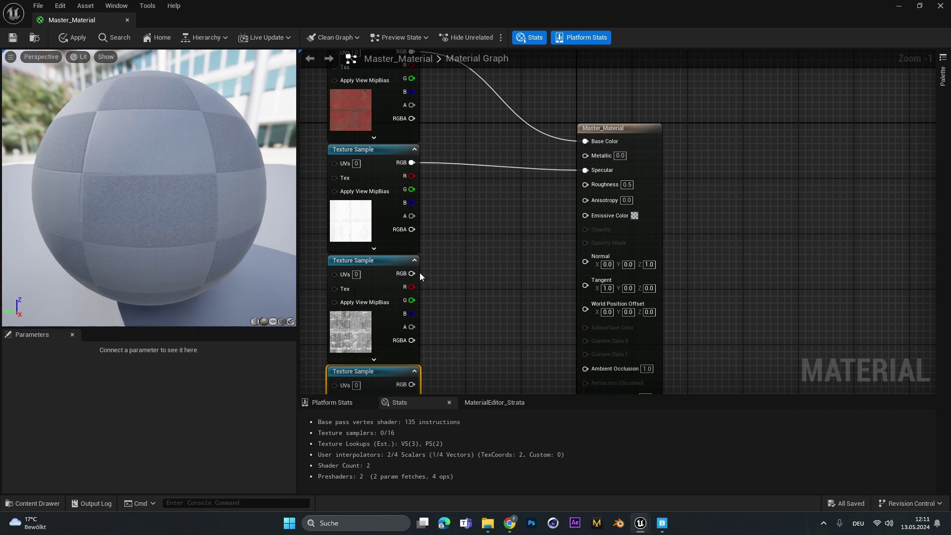
{"action": "left_click_drag", "start_coordinate": [411, 274], "coordinate": [585, 185]}
{"action": "right_click_drag", "start_coordinate": [449, 363], "coordinate": [492, 242]}
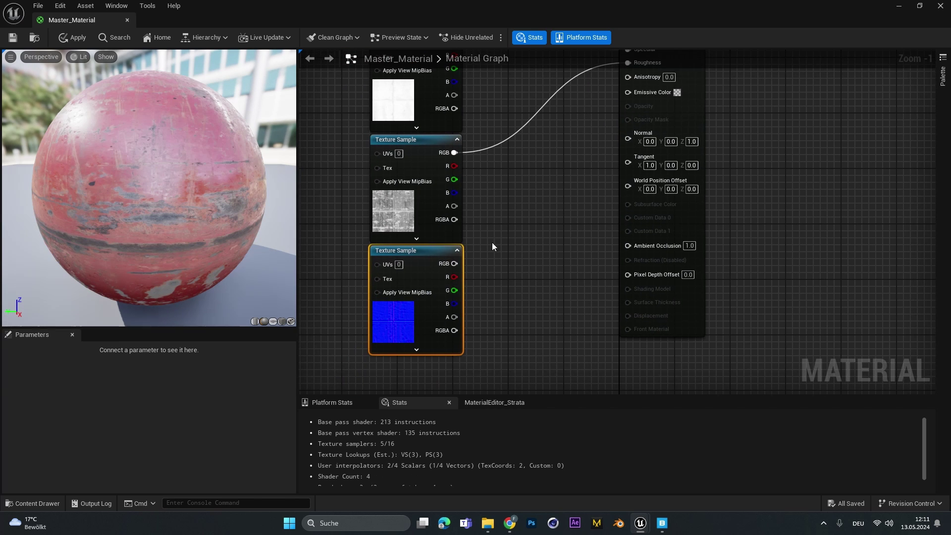
{"action": "left_click_drag", "start_coordinate": [453, 263], "coordinate": [625, 135]}
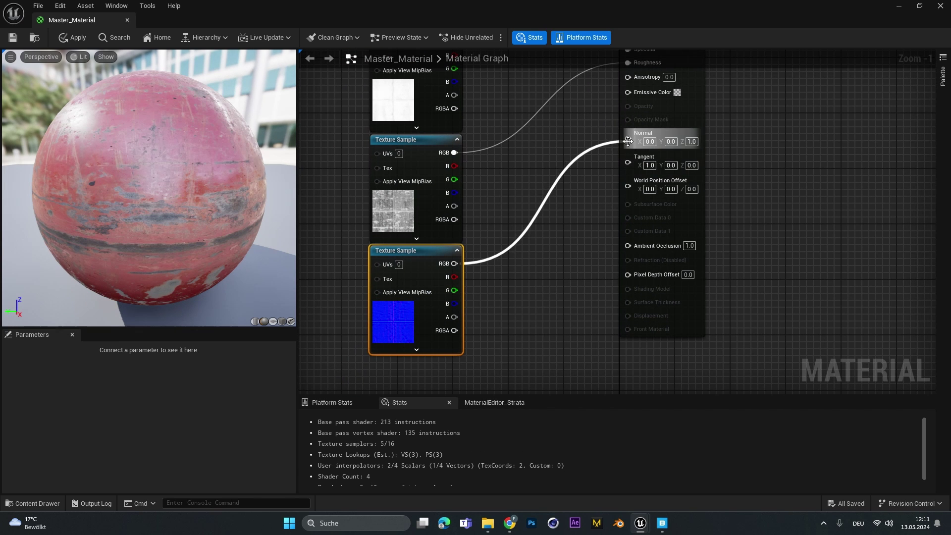
{"action": "scroll", "coordinate": [608, 165], "scroll_direction": "down", "scroll_amount": 3}
{"action": "left_click", "coordinate": [550, 159]}
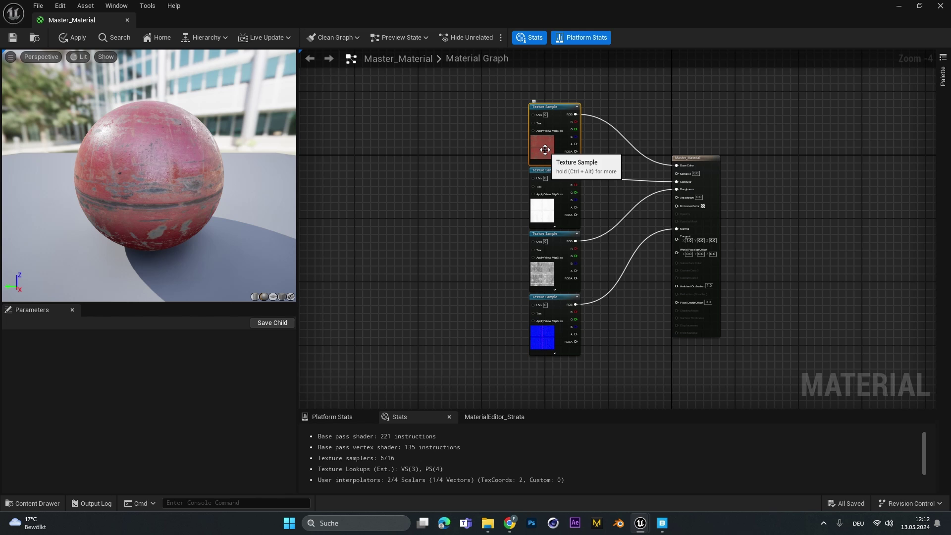
{"action": "left_click", "coordinate": [539, 223]}
{"action": "left_click", "coordinate": [550, 253]}
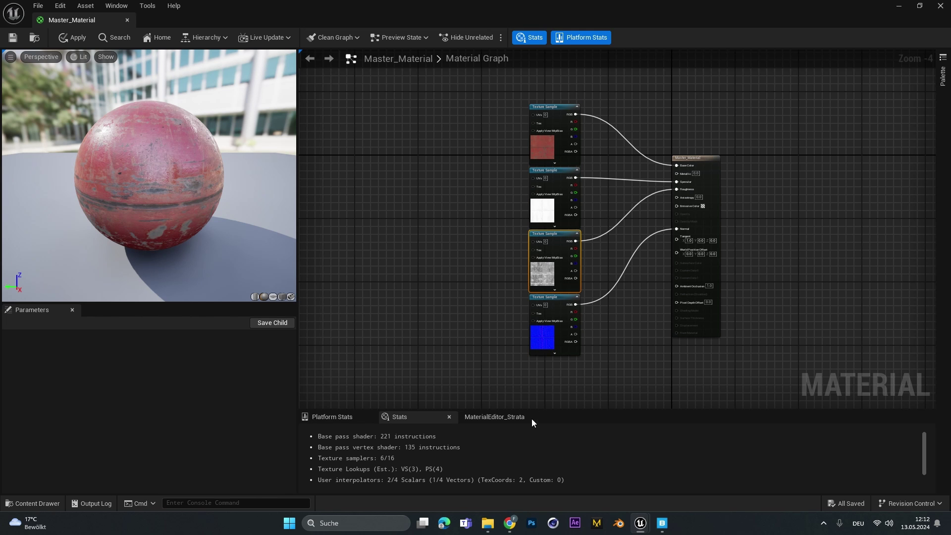
Step: Convert the red albedo texture sample into a parameter named Albedo
{"action": "scroll", "coordinate": [582, 238], "scroll_direction": "up", "scroll_amount": 3}
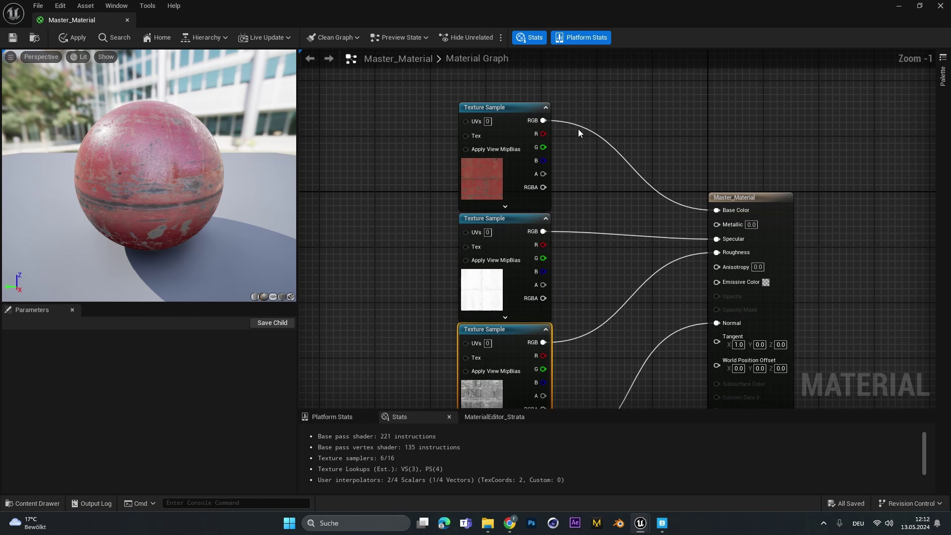
{"action": "right_click_drag", "start_coordinate": [718, 216], "coordinate": [768, 242]}
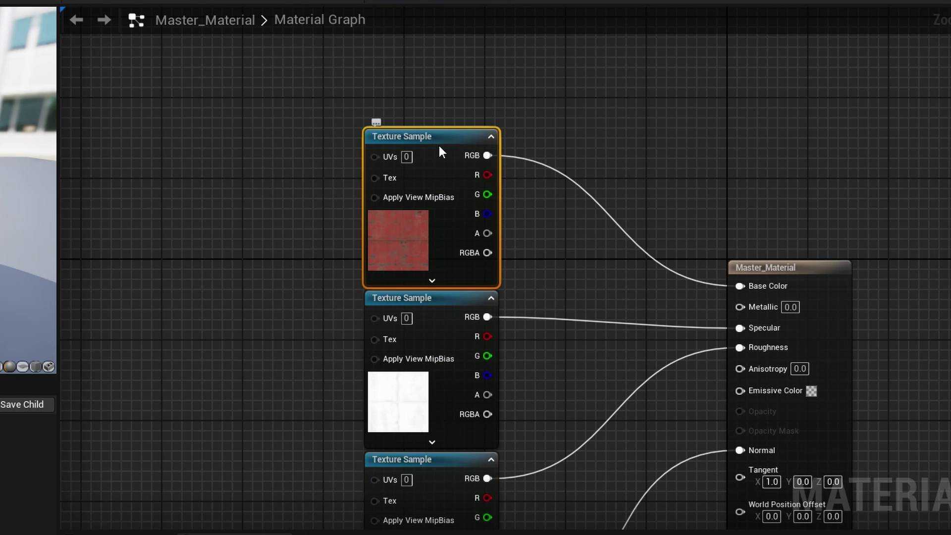
{"action": "right_click", "coordinate": [558, 144]}
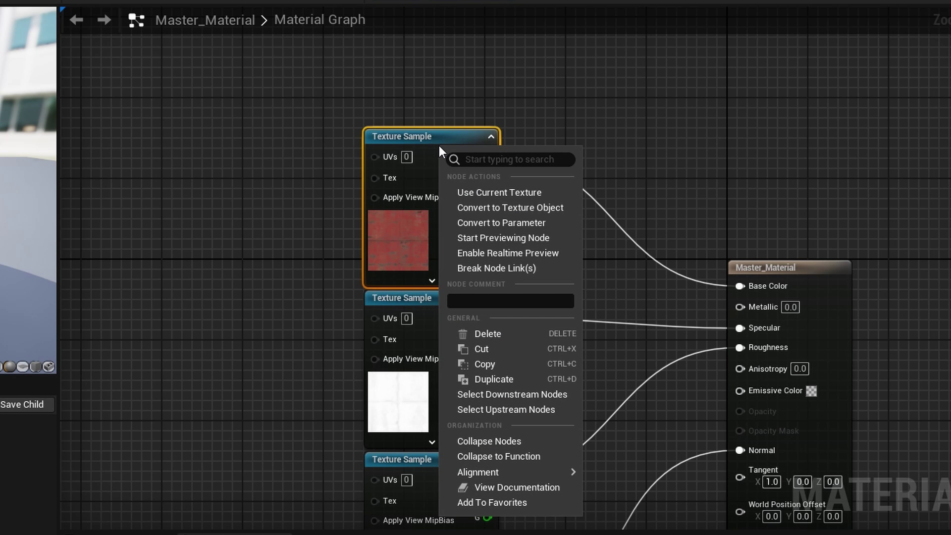
{"action": "left_click", "coordinate": [530, 227]}
{"action": "type", "text": "Albed"}
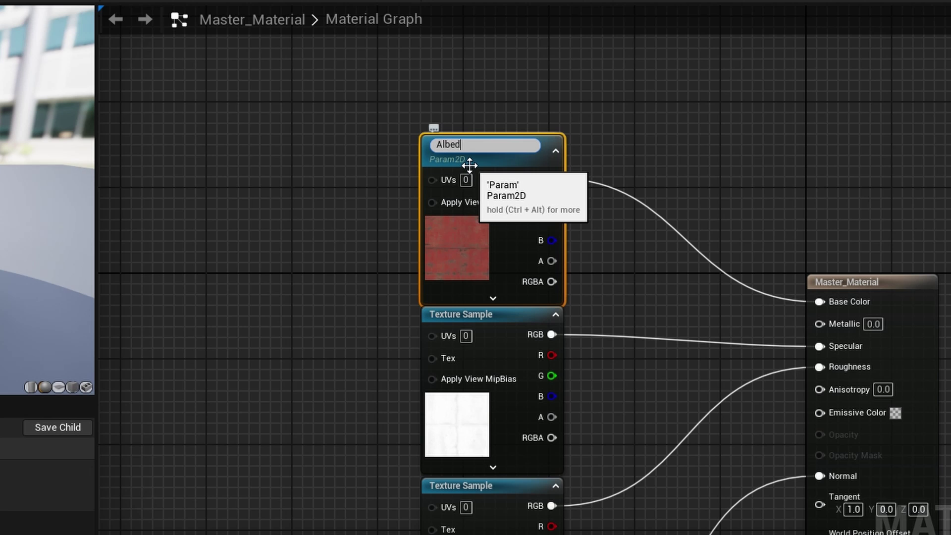
{"action": "type", "text": "o"}
{"action": "left_click", "coordinate": [344, 209]}
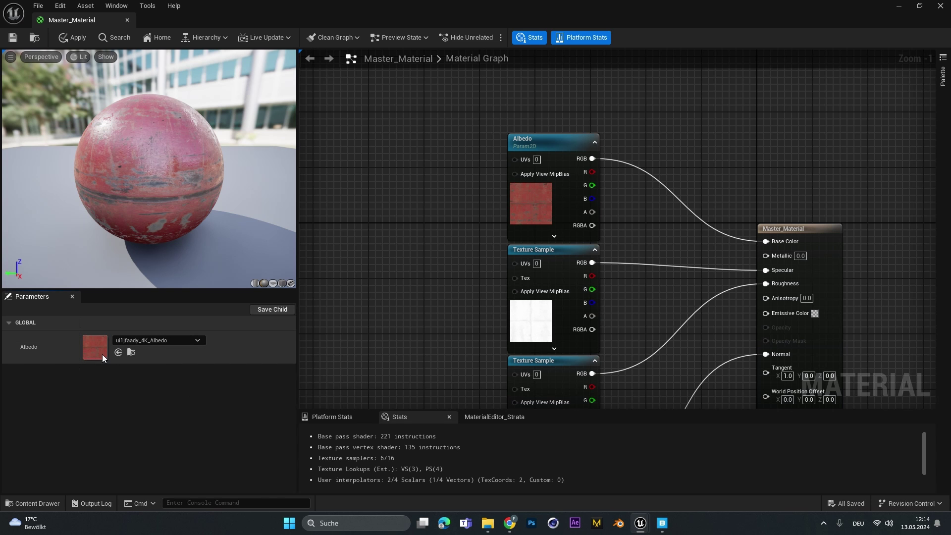
Step: Browse the textures available for the Albedo parameter and try assigning the brown T_Forest_Rocky_Pine texture from the Forest_Rocky_Pine_Ground_xeupfiu folder
{"action": "left_click", "coordinate": [198, 341]}
{"action": "scroll", "coordinate": [200, 288], "scroll_direction": "down", "scroll_amount": 3}
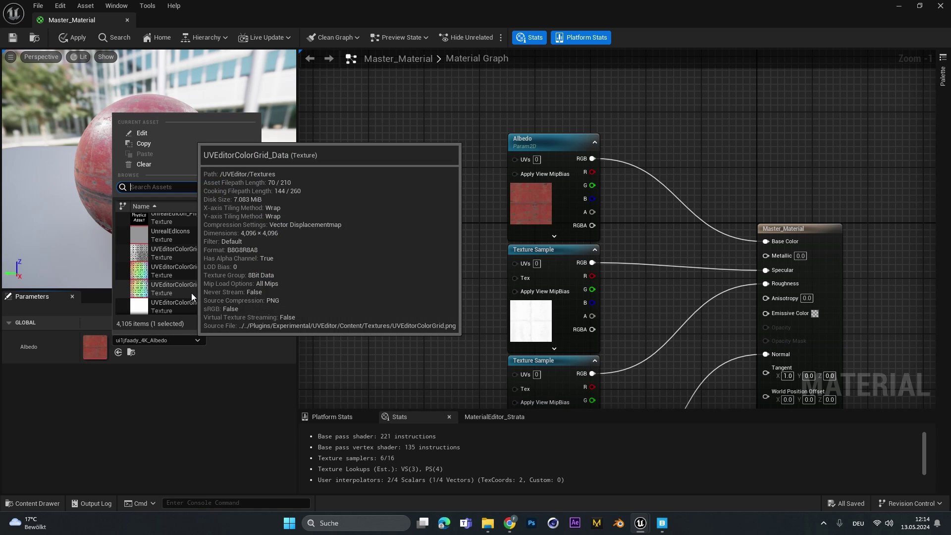
{"action": "scroll", "coordinate": [192, 293], "scroll_direction": "down", "scroll_amount": 2}
{"action": "left_click", "coordinate": [172, 360]}
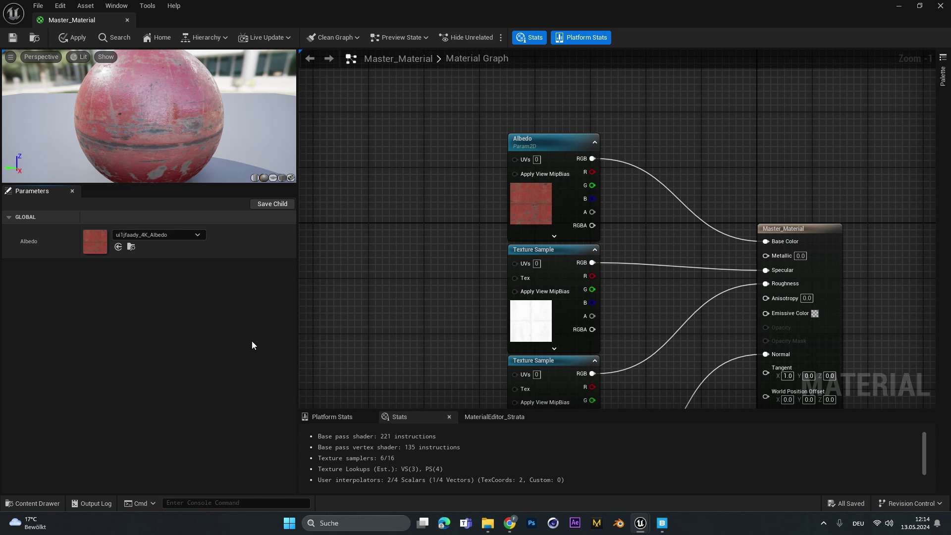
{"action": "key", "text": "ctrl+space"}
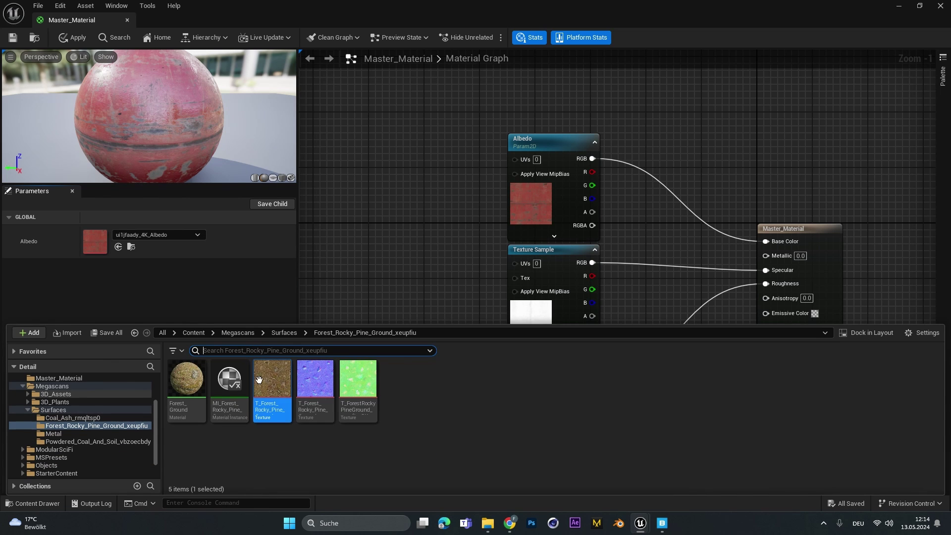
{"action": "left_click_drag", "start_coordinate": [266, 389], "coordinate": [97, 242]}
Step: Convert the white texture sample feeding the Specular input into a parameter named Specular
{"action": "scroll", "coordinate": [475, 196], "scroll_direction": "down", "scroll_amount": 1}
{"action": "right_click", "coordinate": [473, 188]}
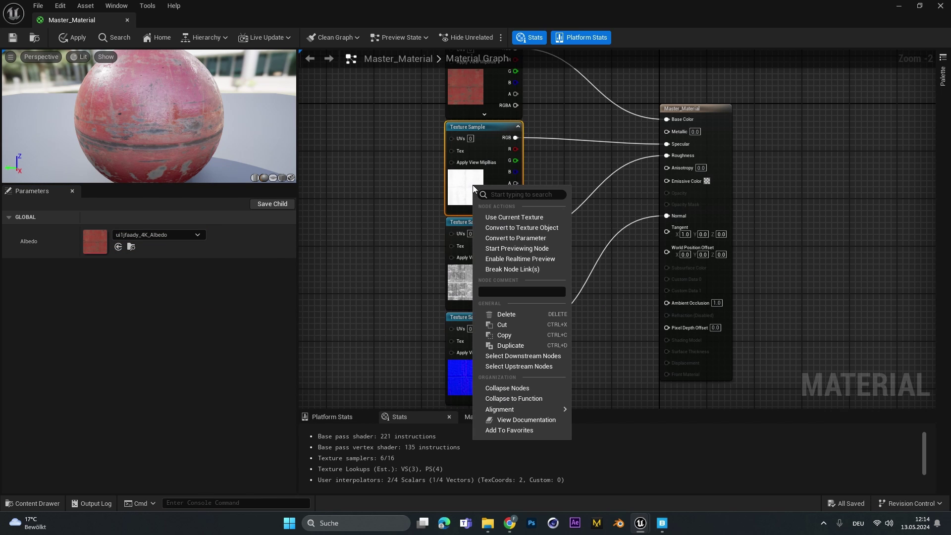
{"action": "left_click", "coordinate": [505, 238]}
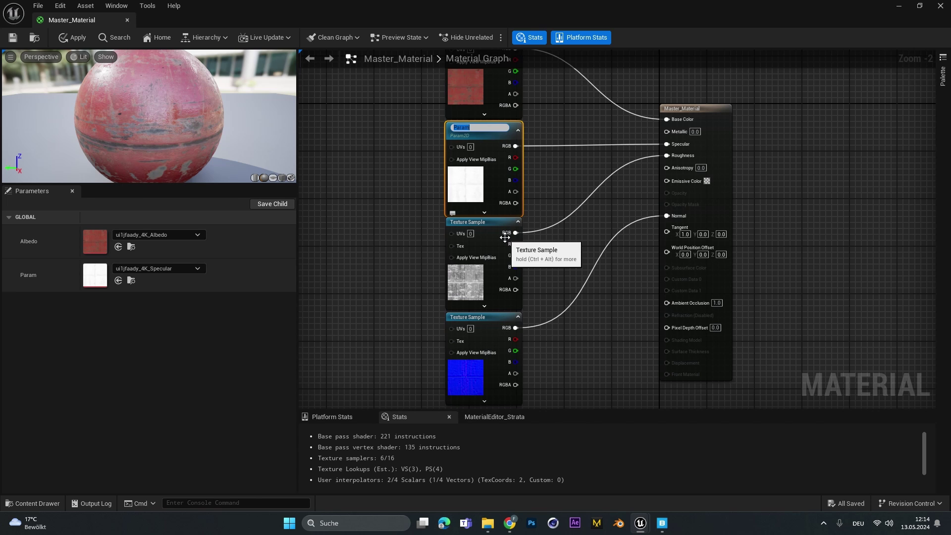
{"action": "type", "text": "Specular"}
{"action": "key", "text": "Return"}
Step: Convert the grey texture sample feeding the Roughness input into a parameter named Roughness
{"action": "right_click", "coordinate": [504, 237]}
{"action": "left_click", "coordinate": [530, 293]}
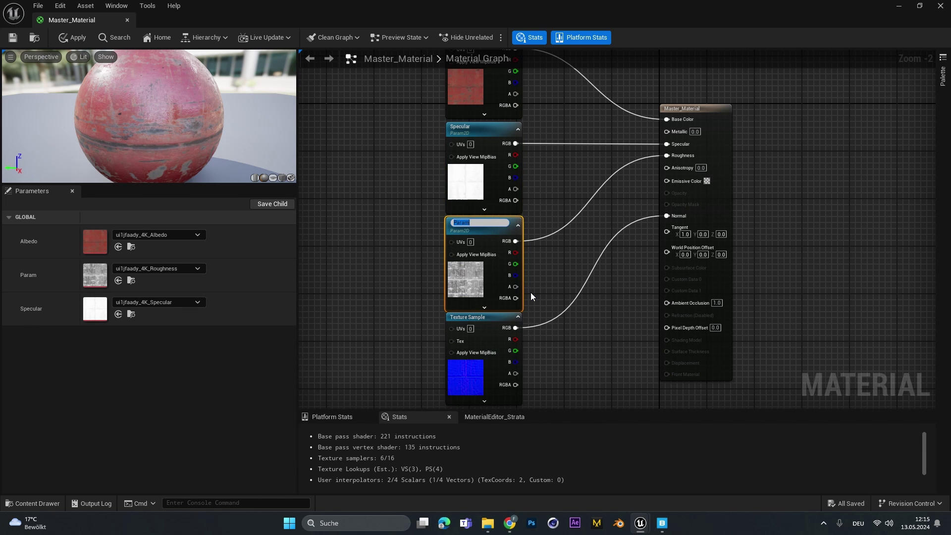
{"action": "type", "text": "Raoug"}
{"action": "type", "text": "ness"}
{"action": "key", "text": "Return"}
Step: Convert the blue texture sample feeding the Normal input into a parameter named Normal
{"action": "right_click_drag", "start_coordinate": [497, 393], "coordinate": [503, 289]}
{"action": "right_click", "coordinate": [484, 271]}
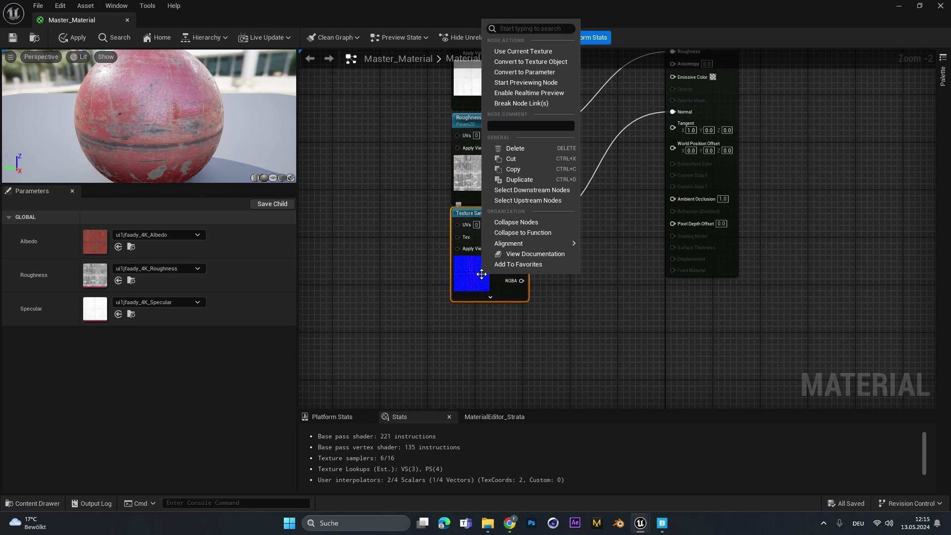
{"action": "left_click", "coordinate": [517, 72]}
{"action": "type", "text": "No"}
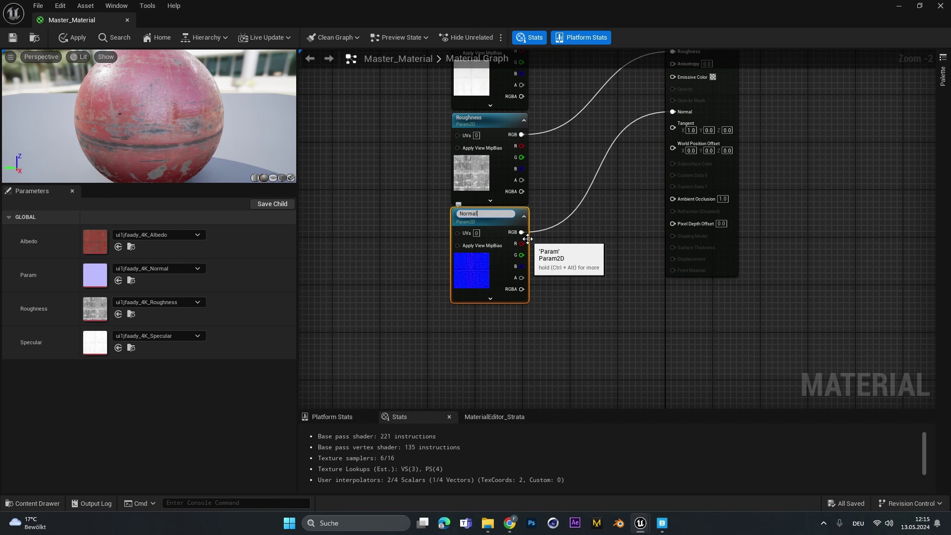
{"action": "type", "text": "rmal"}
{"action": "key", "text": "Return"}
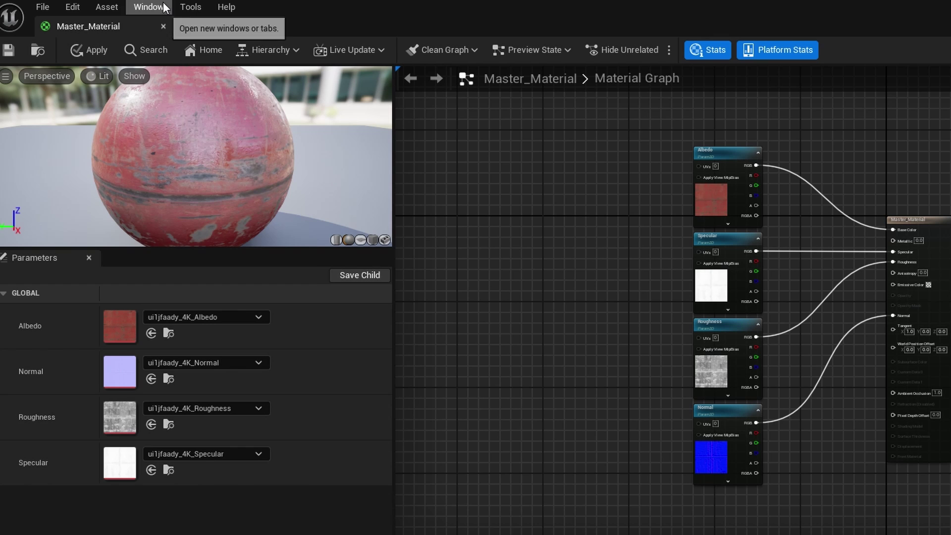
Step: Show the material's Details and dock them alongside the Parameters below the preview
{"action": "left_click", "coordinate": [164, 7]}
{"action": "left_click", "coordinate": [203, 94]}
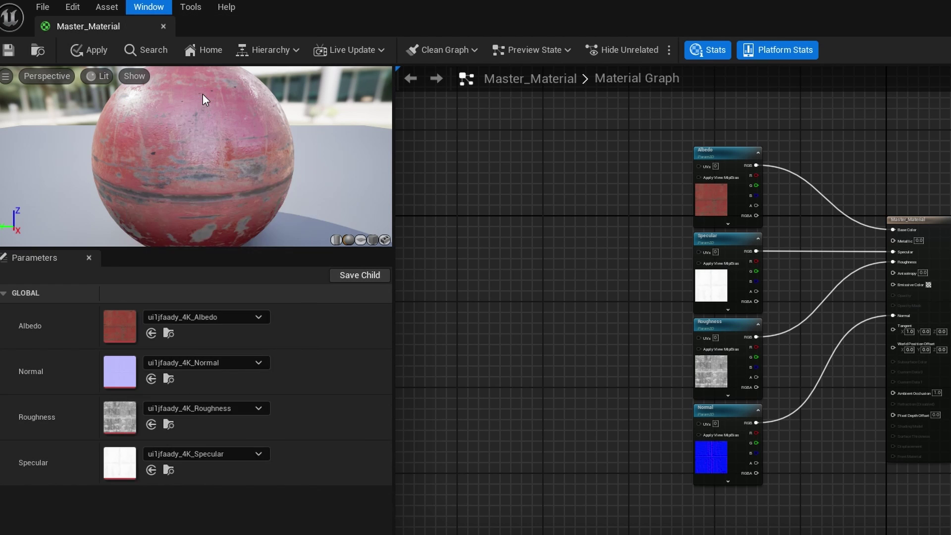
{"action": "left_click_drag", "start_coordinate": [236, 183], "coordinate": [736, 293]}
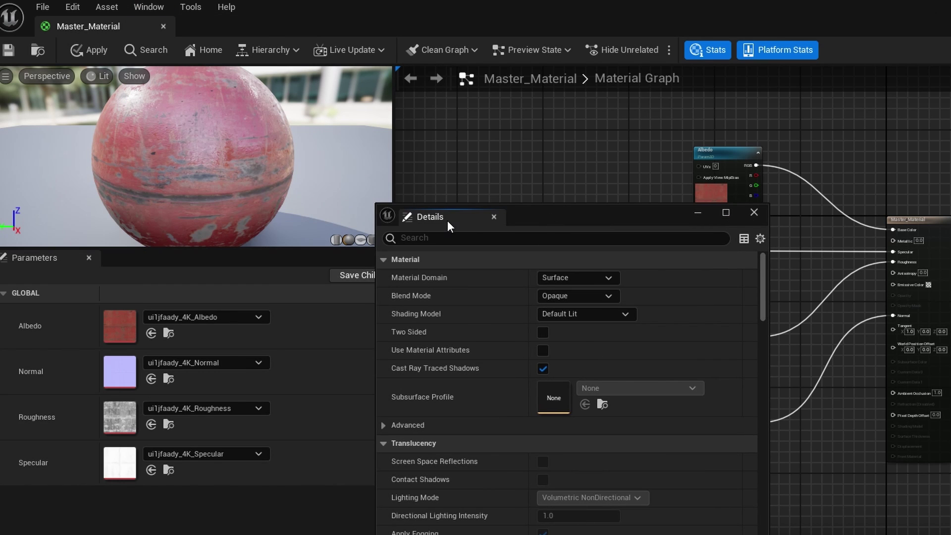
{"action": "left_click_drag", "start_coordinate": [595, 293], "coordinate": [214, 303]}
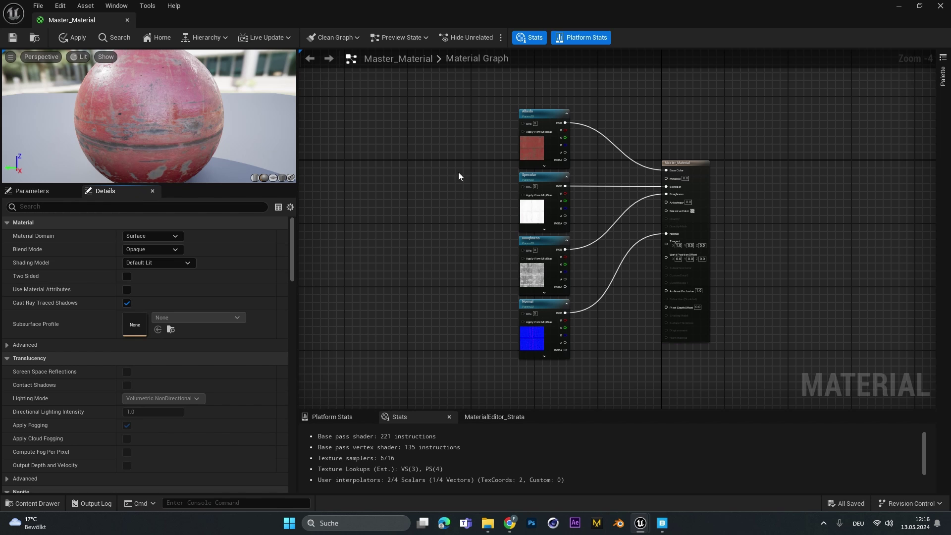
Step: Assign the Albedo, Specular, Roughness and Normal parameters to a group named Textures and check it in the parameter overview
{"action": "left_click_drag", "start_coordinate": [478, 106], "coordinate": [561, 377]}
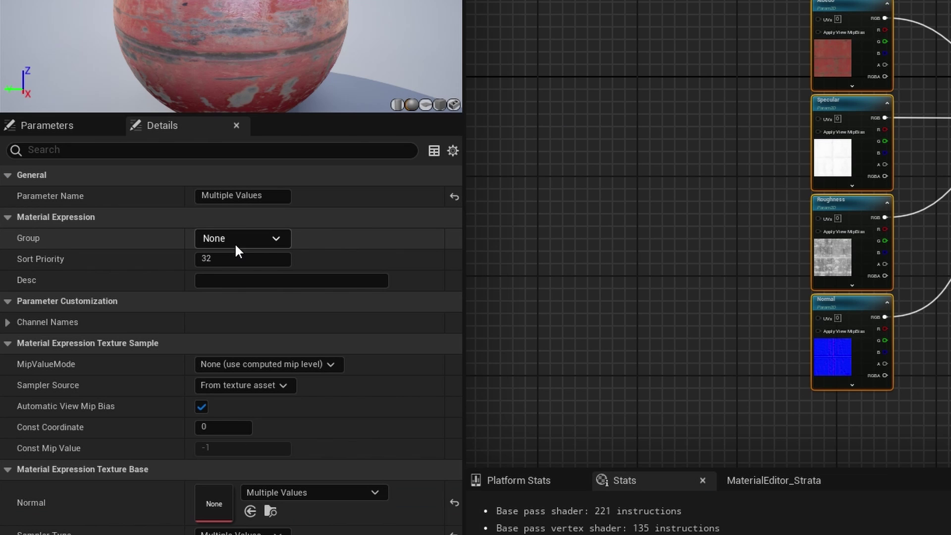
{"action": "left_click", "coordinate": [153, 266]}
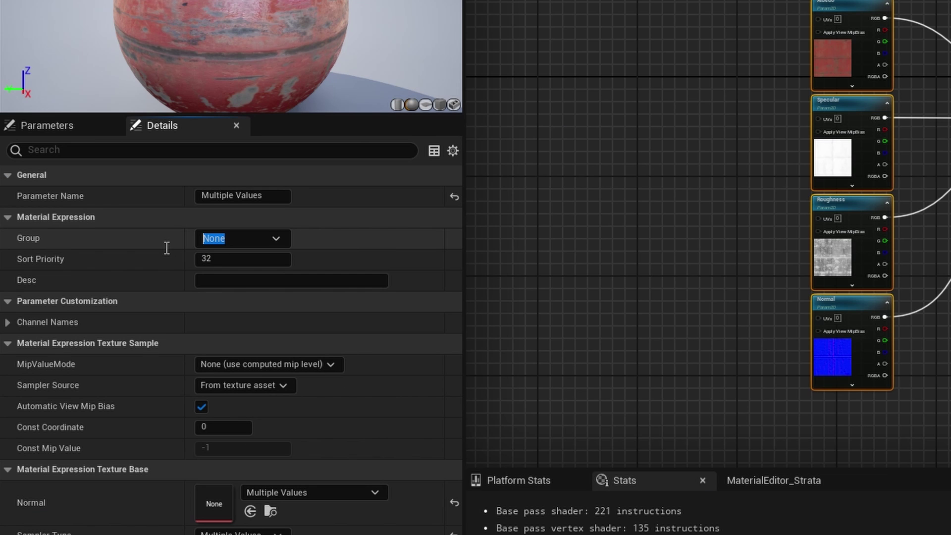
{"action": "type", "text": "Textures"}
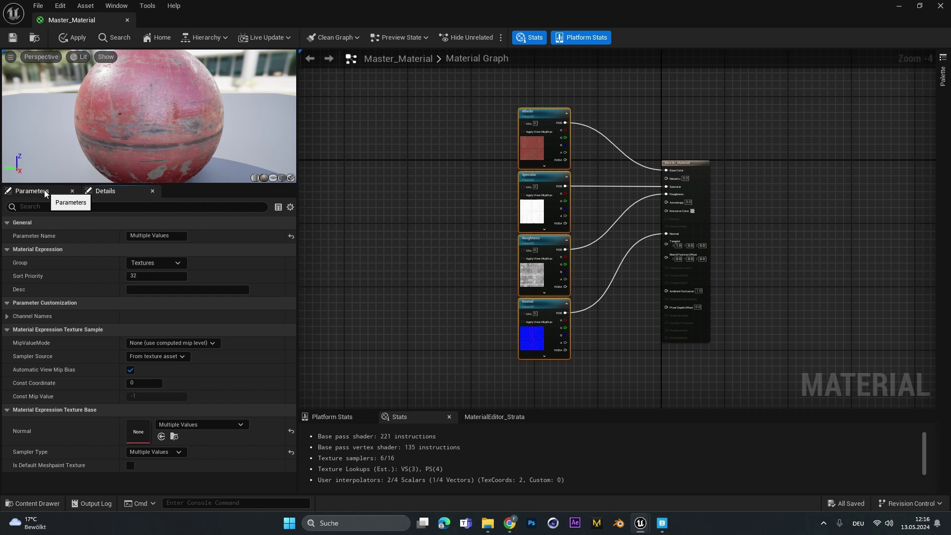
{"action": "left_click", "coordinate": [66, 123]}
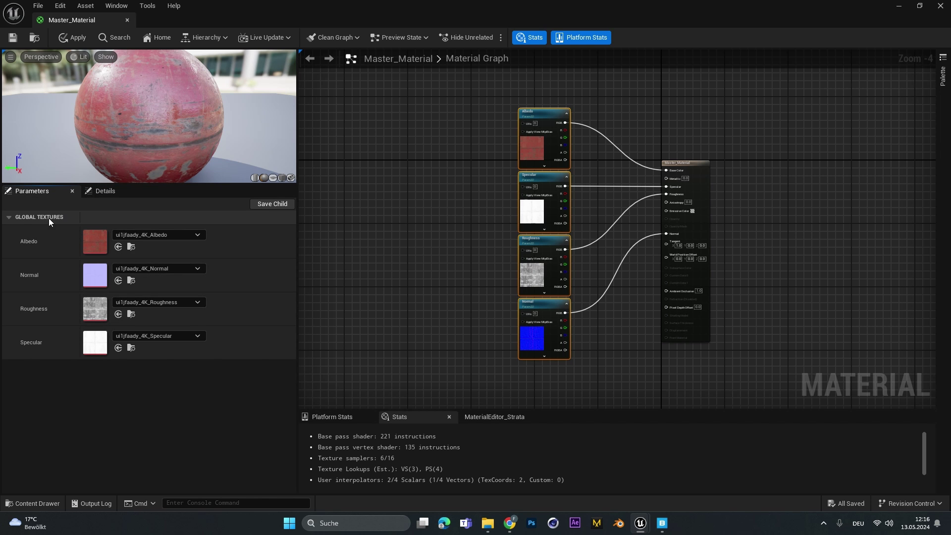
{"action": "left_click", "coordinate": [11, 218]}
{"action": "left_click", "coordinate": [11, 219]}
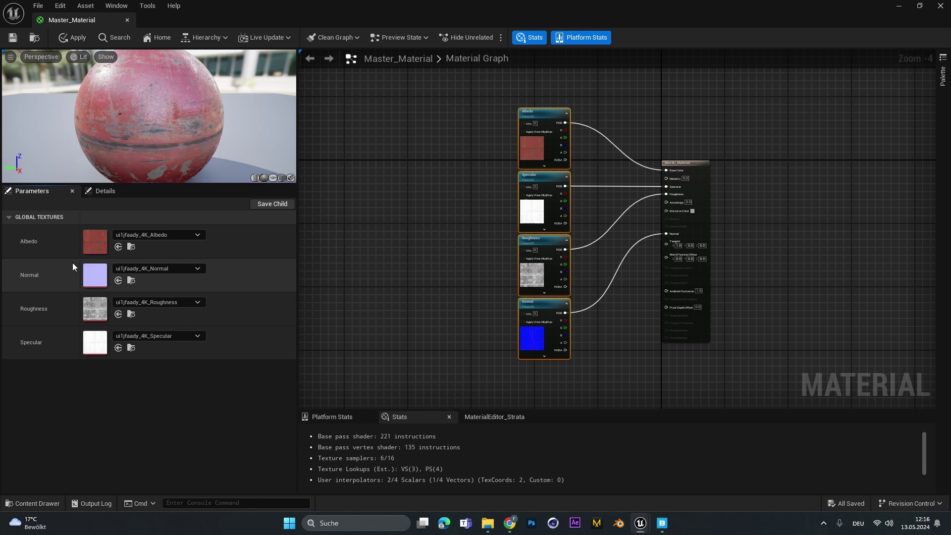
Step: Create a material instance from Master_Material in the Master_Material folder, keeping the default name
{"action": "left_click", "coordinate": [898, 5]}
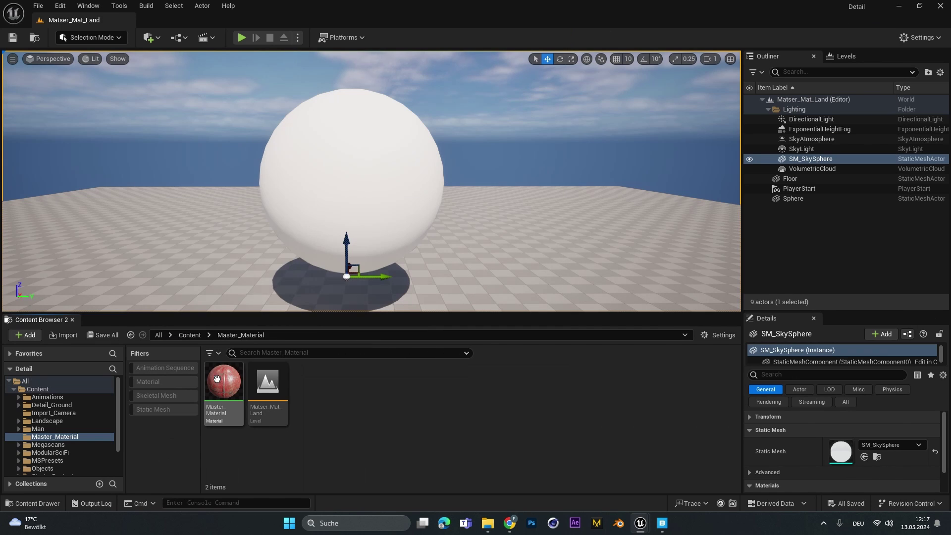
{"action": "right_click", "coordinate": [225, 382]}
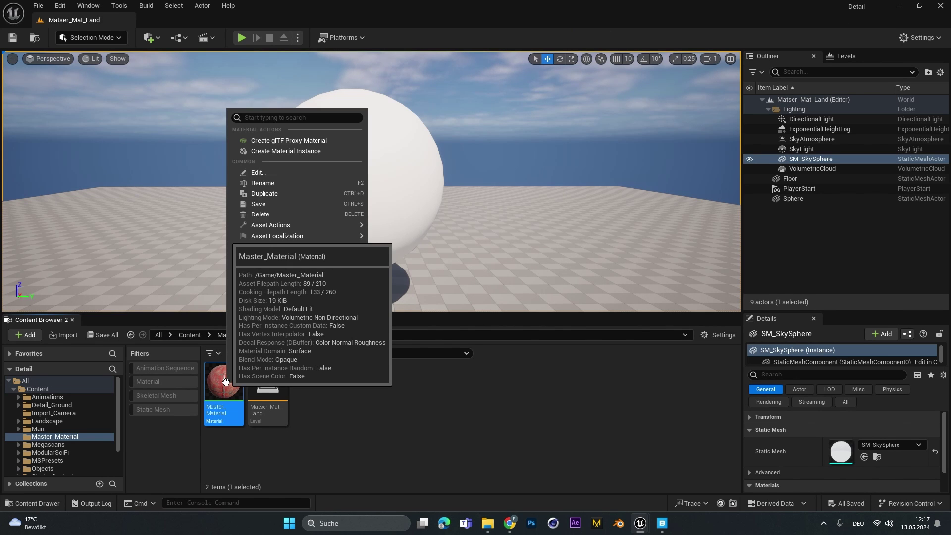
{"action": "left_click", "coordinate": [265, 152]}
{"action": "key", "text": "Return"}
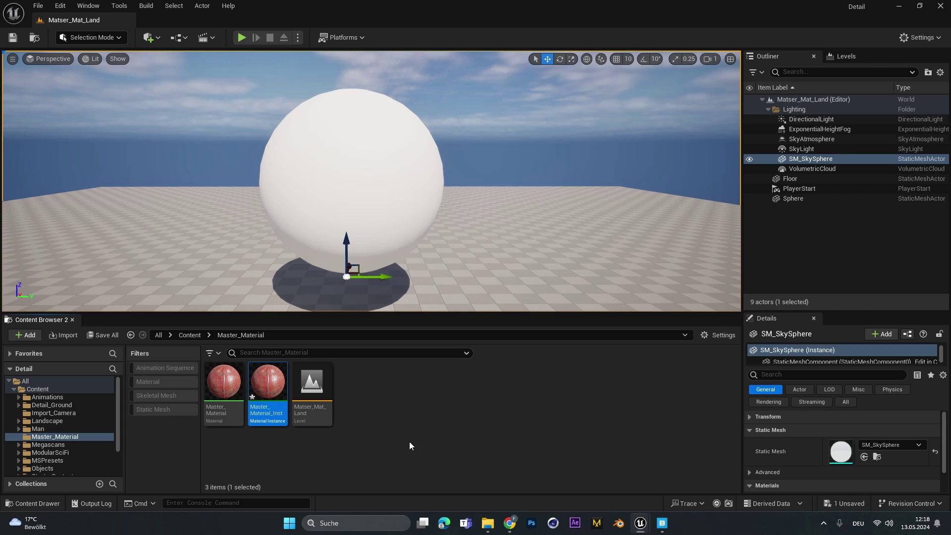
Step: Open the new material instance and enable the Albedo, Normal, Roughness and Specular overrides in its Textures group
{"action": "double_click", "coordinate": [280, 390]}
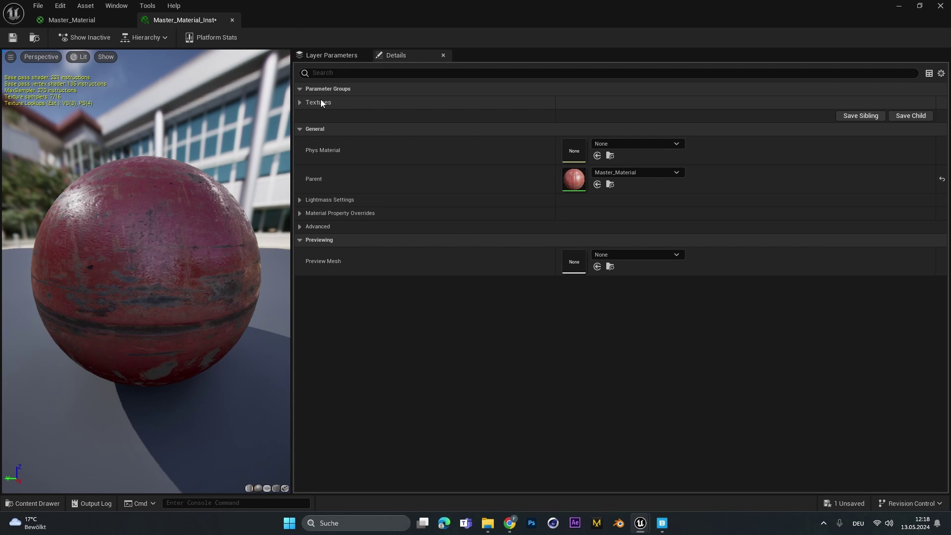
{"action": "left_click", "coordinate": [299, 103]}
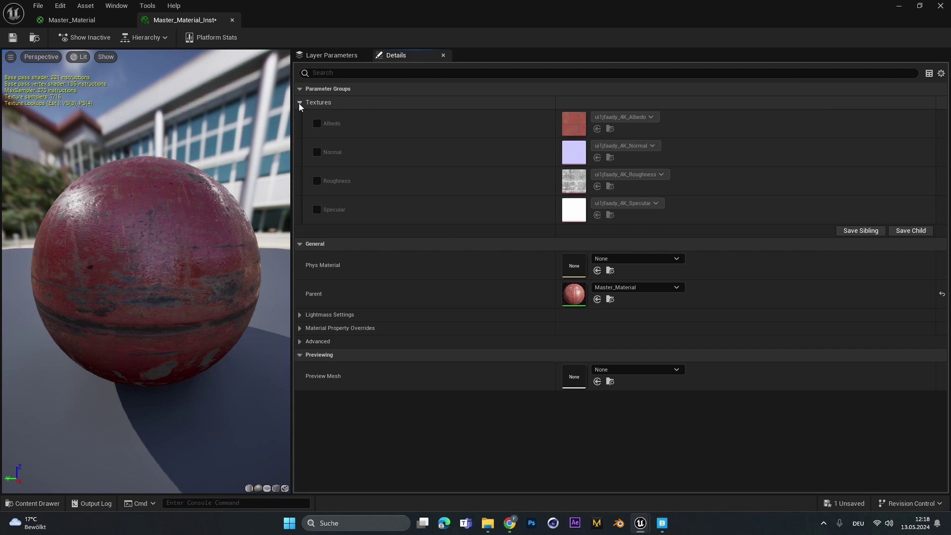
{"action": "left_click", "coordinate": [317, 123]}
{"action": "left_click", "coordinate": [317, 181]}
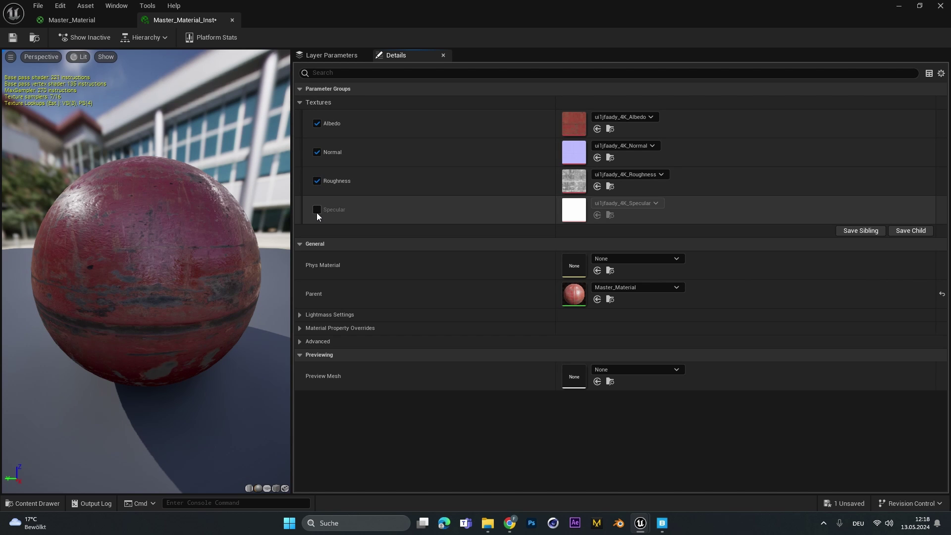
{"action": "left_click", "coordinate": [317, 210]}
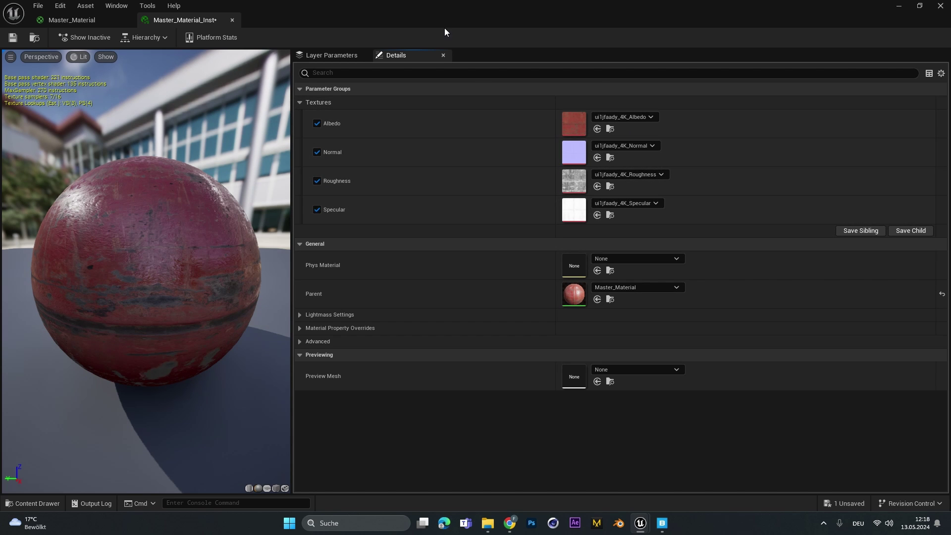
Step: Reopen the Master_Material graph and connect a new Constant node with value 1 to the Metallic input
{"action": "key", "text": "alt+Tab"}
{"action": "double_click", "coordinate": [222, 391]}
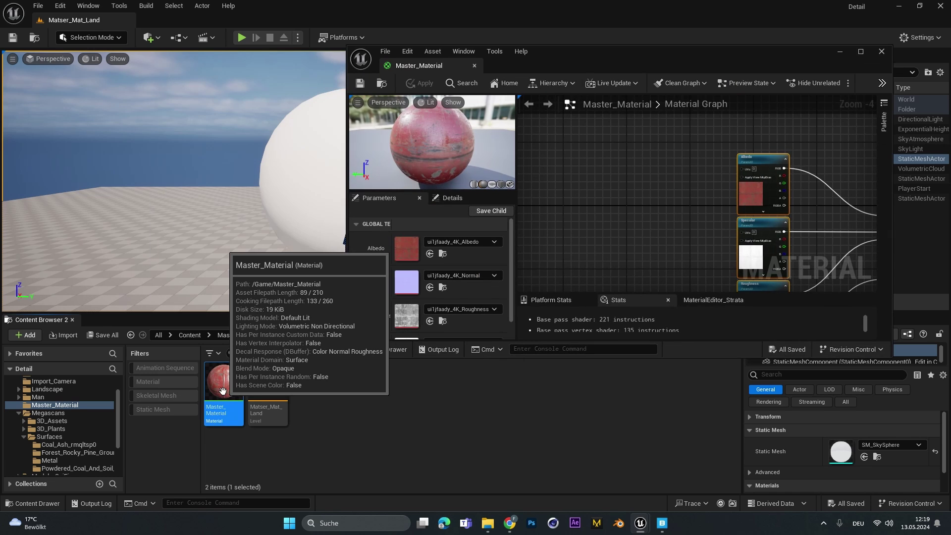
{"action": "left_click", "coordinate": [862, 50]}
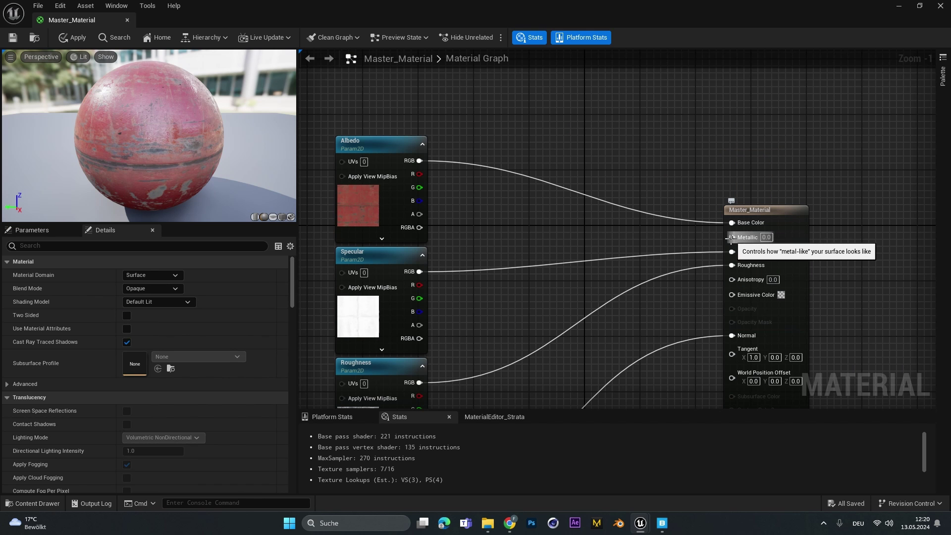
{"action": "left_click_drag", "start_coordinate": [731, 239], "coordinate": [533, 230]}
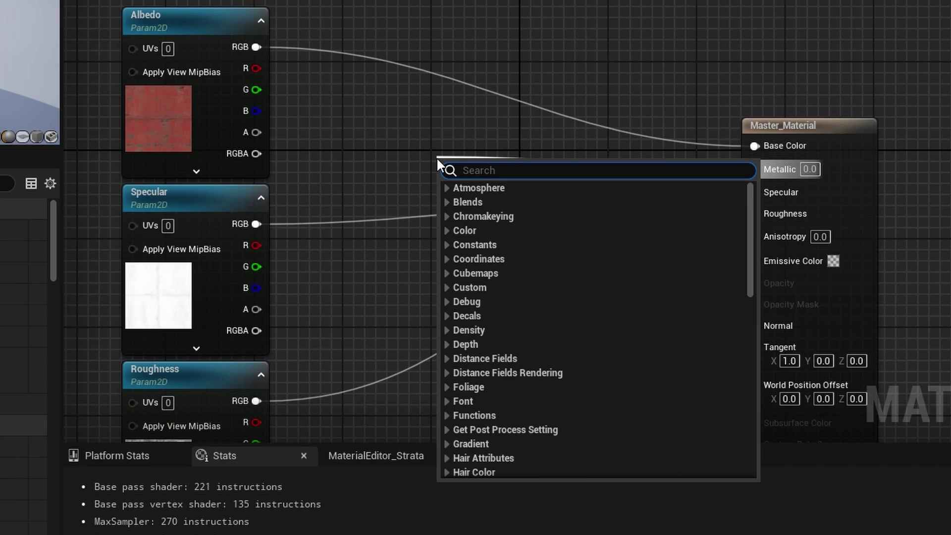
{"action": "type", "text": "con"}
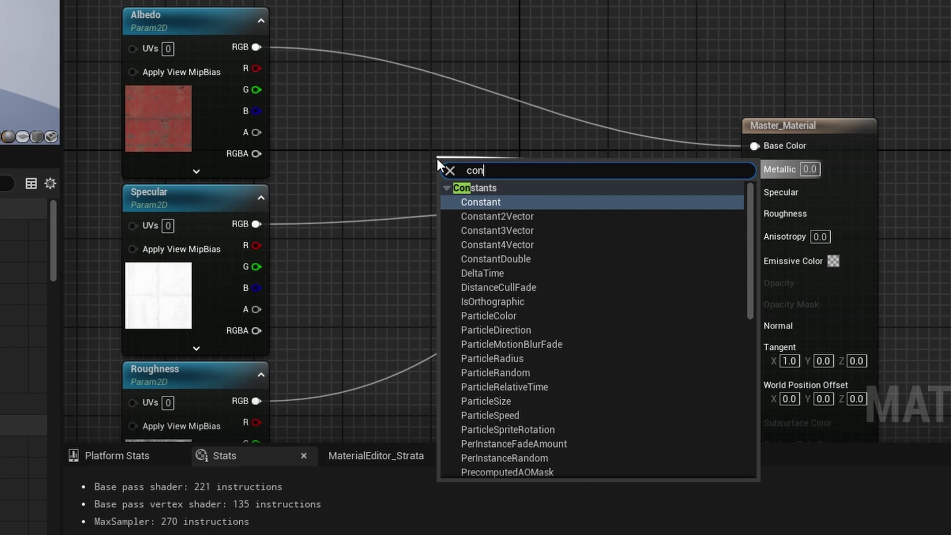
{"action": "key", "text": "Return"}
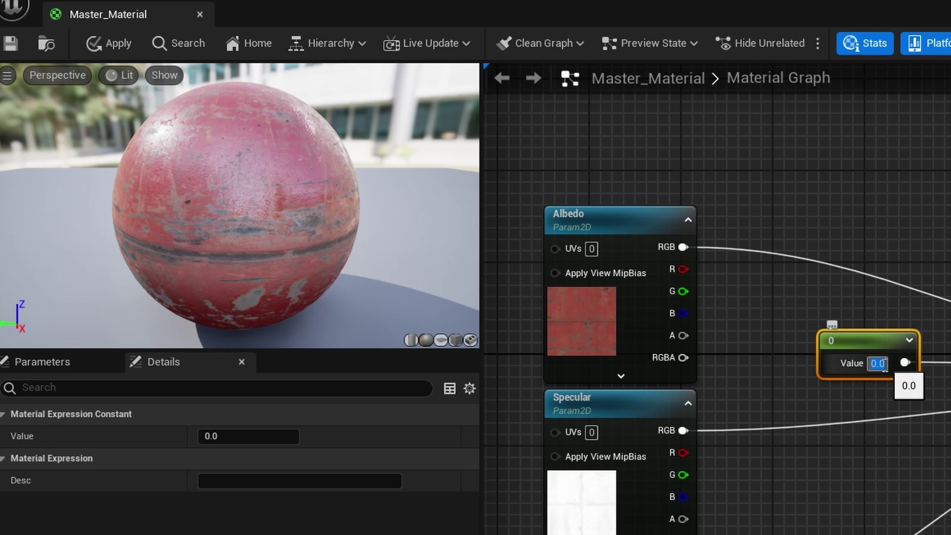
{"action": "type", "text": "1"}
{"action": "left_click", "coordinate": [890, 396]}
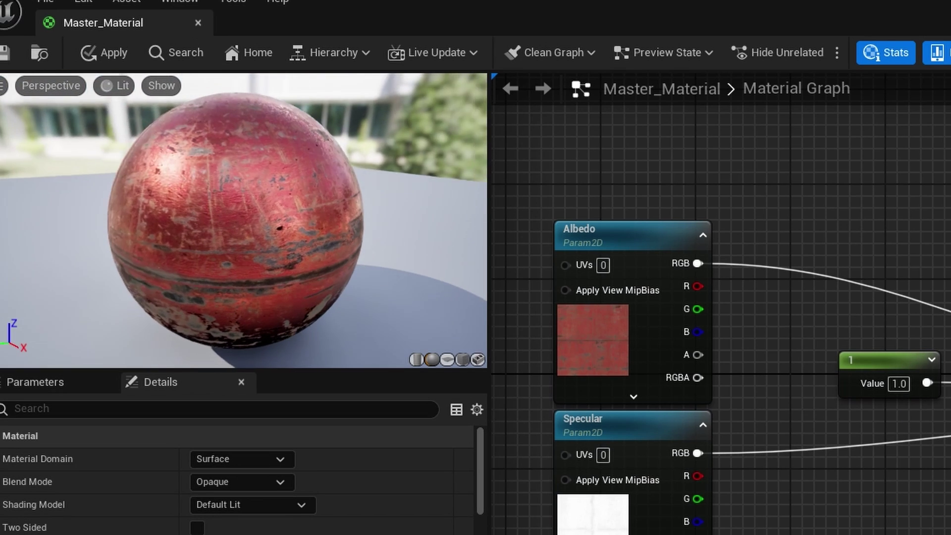
Step: Convert the constant feeding the Metallic input into a parameter named Metallic and check it in the parameter overview
{"action": "left_click", "coordinate": [872, 391]}
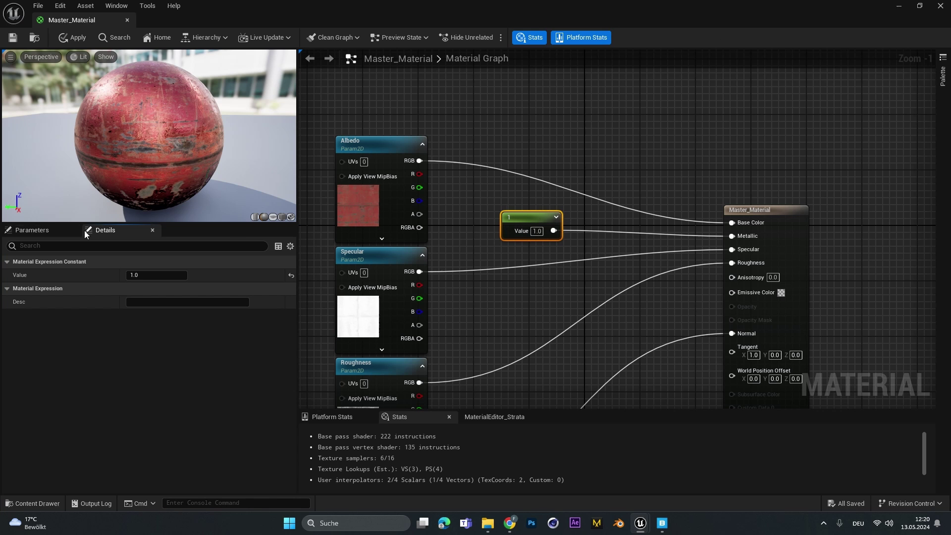
{"action": "left_click", "coordinate": [39, 229]}
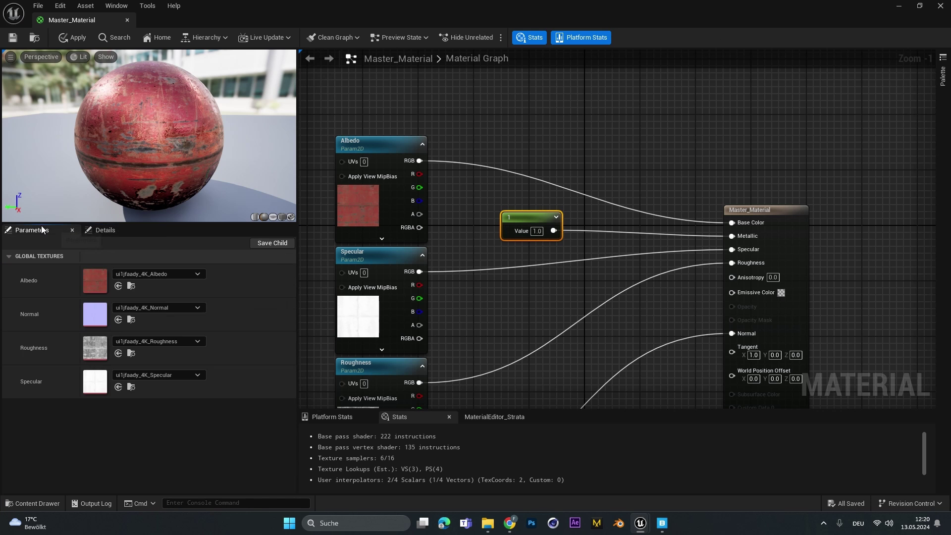
{"action": "right_click", "coordinate": [526, 218]}
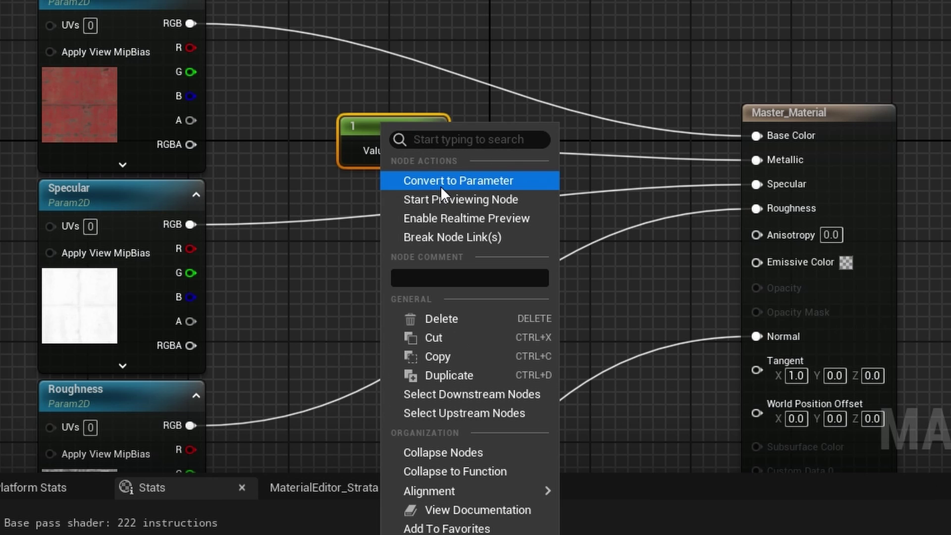
{"action": "left_click", "coordinate": [485, 180]}
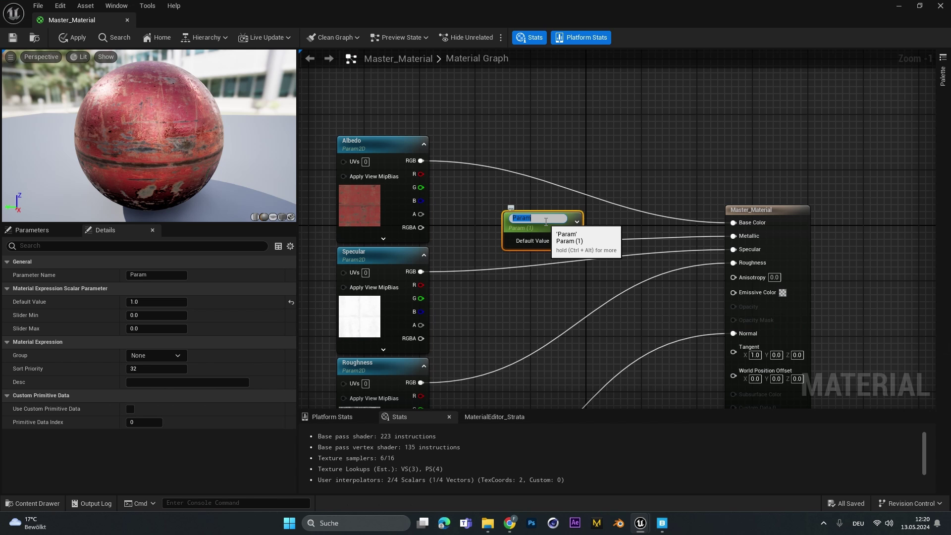
{"action": "type", "text": "Metallic"}
{"action": "key", "text": "Return"}
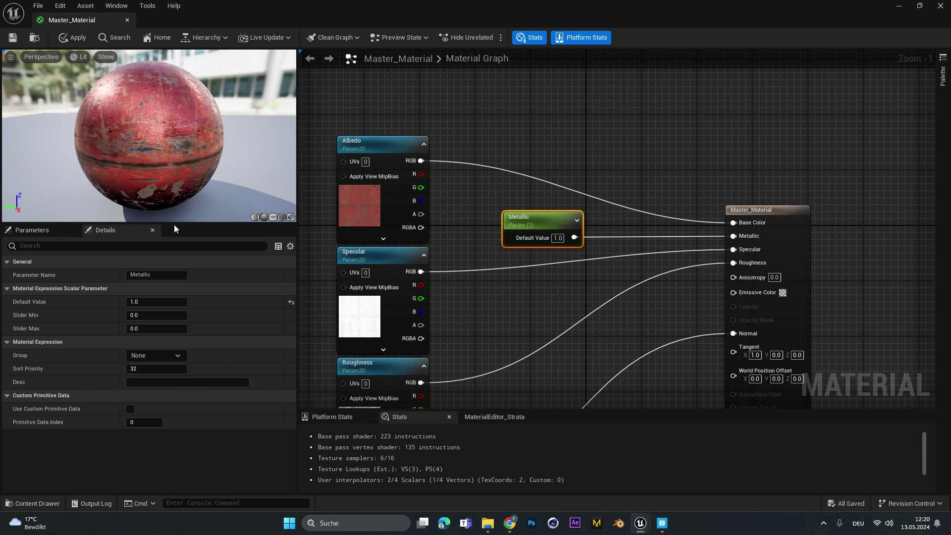
{"action": "left_click", "coordinate": [43, 231]}
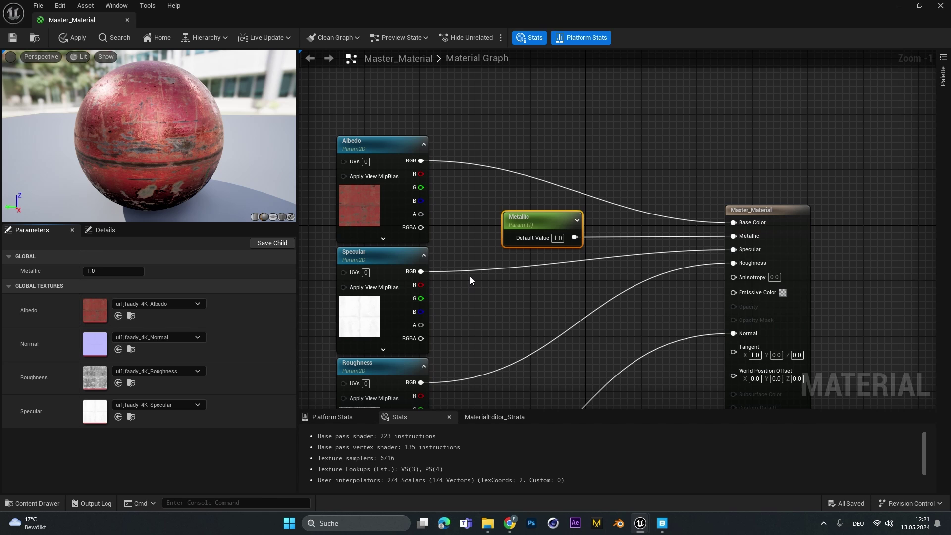
Step: Move the Albedo node upward and place the Metallic parameter between the Albedo and Specular nodes
{"action": "scroll", "coordinate": [470, 276], "scroll_direction": "down", "scroll_amount": 3}
{"action": "scroll", "coordinate": [471, 275], "scroll_direction": "up", "scroll_amount": 1}
{"action": "left_click", "coordinate": [466, 165]}
{"action": "left_click_drag", "start_coordinate": [467, 167], "coordinate": [464, 153]}
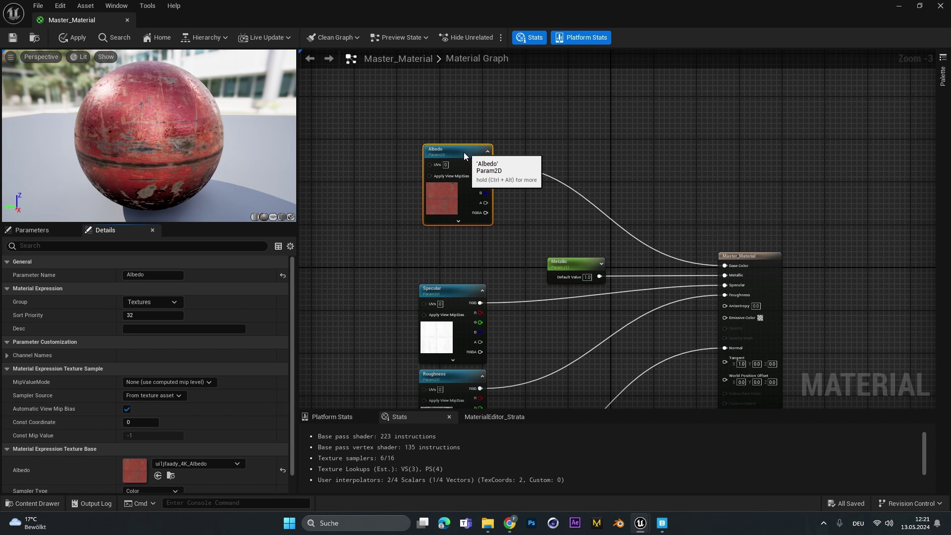
{"action": "left_click_drag", "start_coordinate": [570, 263], "coordinate": [445, 249]}
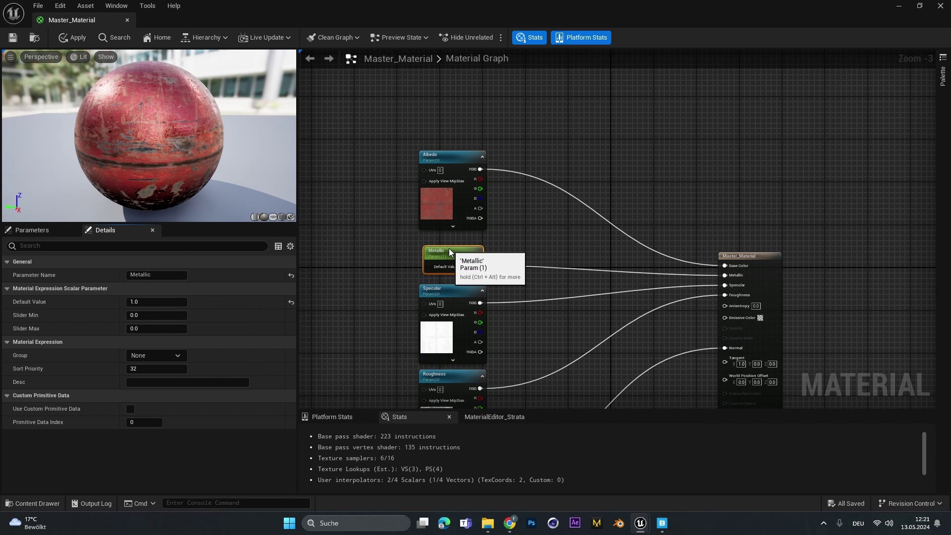
Step: Assign the Metallic parameter to the Textures group
{"action": "scroll", "coordinate": [446, 248], "scroll_direction": "up", "scroll_amount": 1}
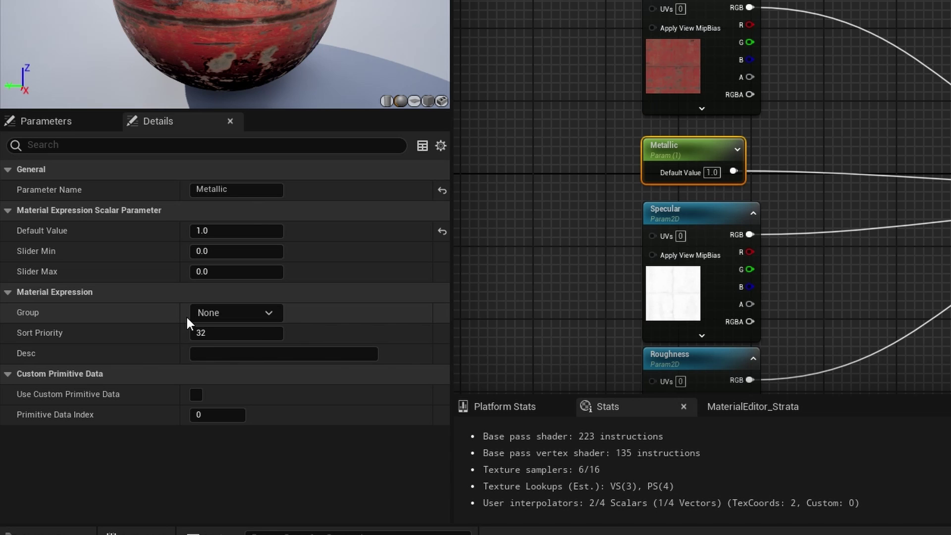
{"action": "left_click", "coordinate": [254, 316]}
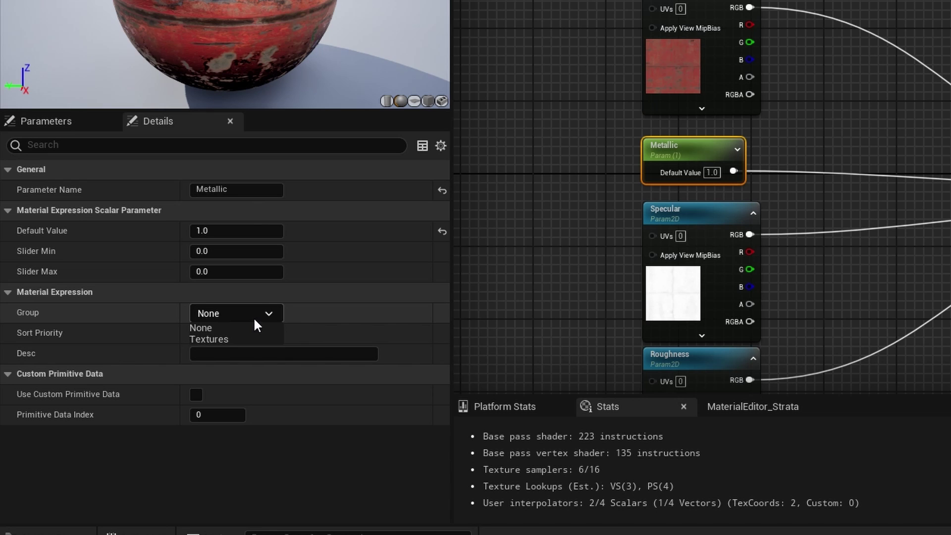
{"action": "left_click", "coordinate": [207, 338]}
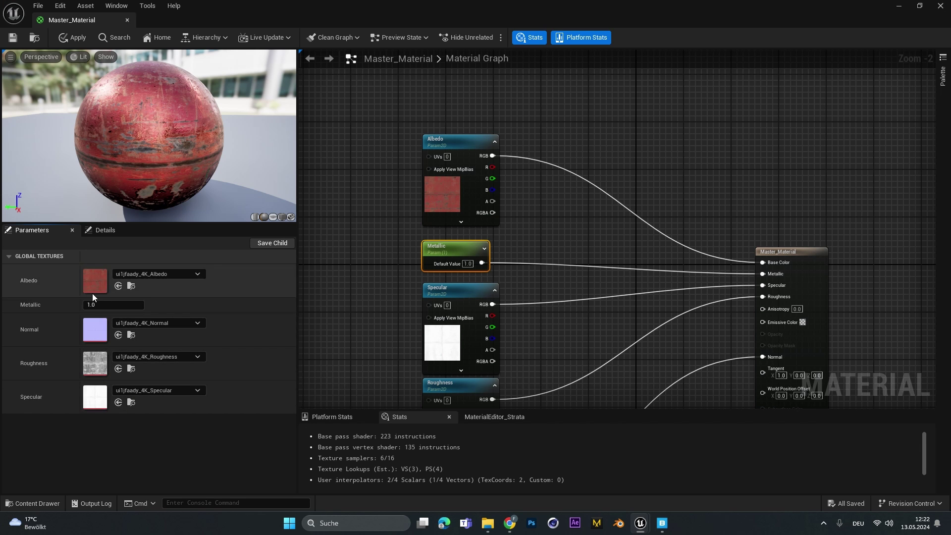
Step: Insert a Desaturation node between the Albedo RGB output and Base Color, and place it level with the Albedo output
{"action": "scroll", "coordinate": [373, 146], "scroll_direction": "down", "scroll_amount": 1}
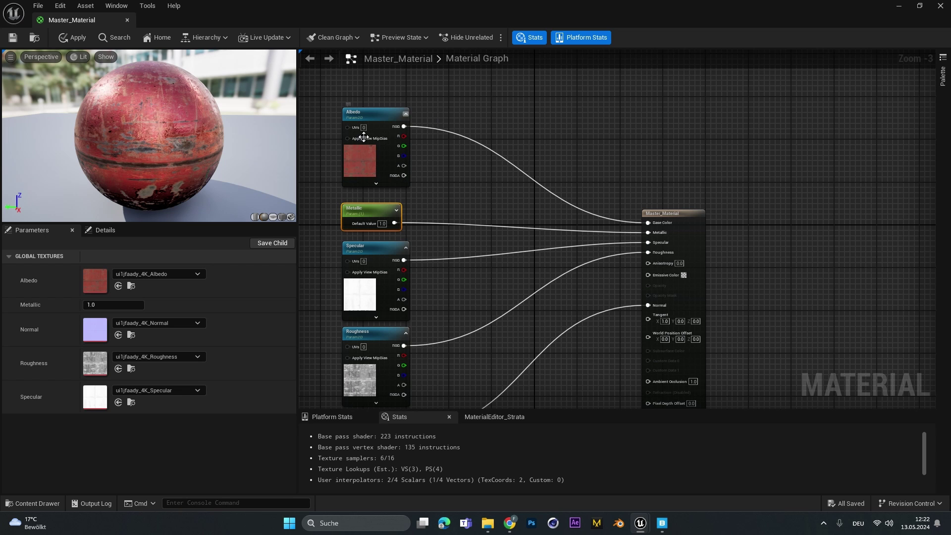
{"action": "right_click_drag", "start_coordinate": [427, 280], "coordinate": [464, 192]}
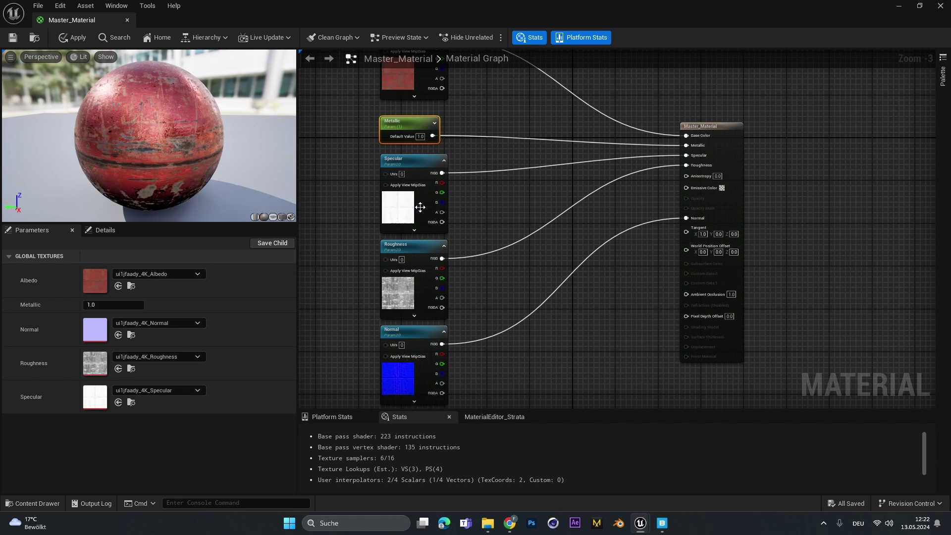
{"action": "right_click_drag", "start_coordinate": [552, 143], "coordinate": [504, 279]}
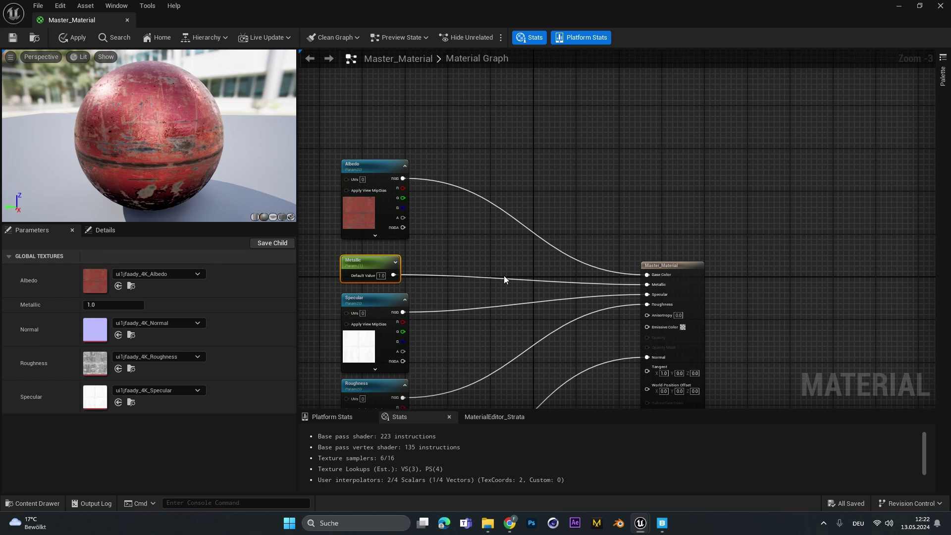
{"action": "left_click", "coordinate": [471, 226]}
{"action": "scroll", "coordinate": [418, 161], "scroll_direction": "up", "scroll_amount": 1}
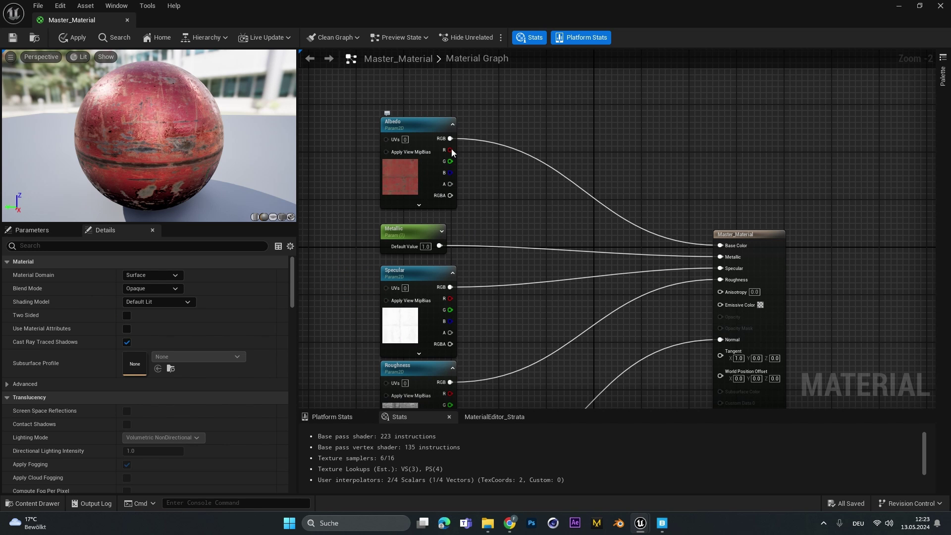
{"action": "right_click", "coordinate": [591, 128]}
{"action": "type", "text": "des"}
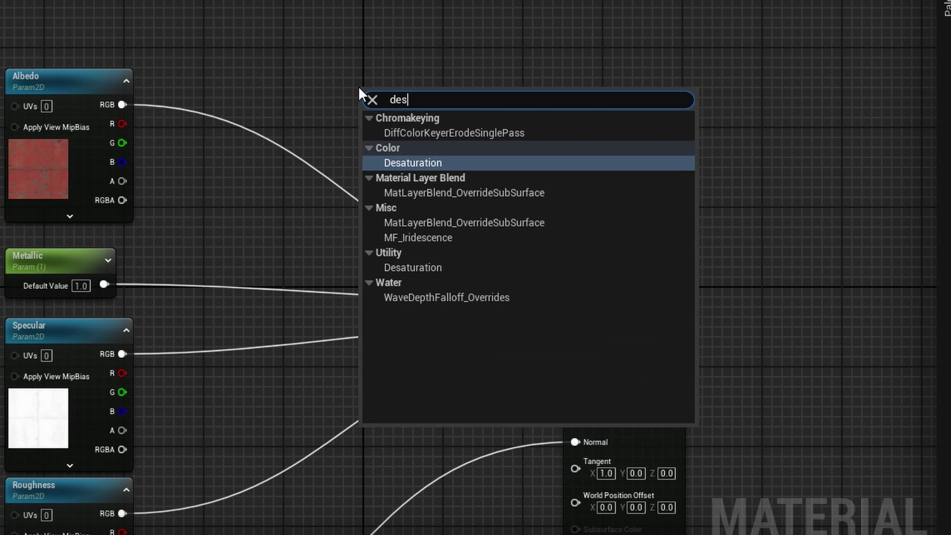
{"action": "left_click", "coordinate": [442, 164]}
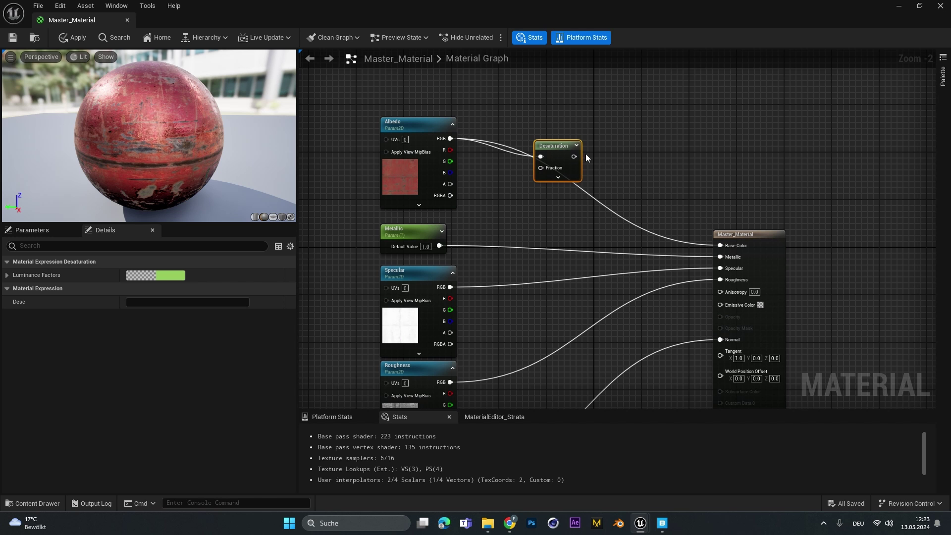
{"action": "left_click_drag", "start_coordinate": [574, 157], "coordinate": [720, 245]}
{"action": "left_click_drag", "start_coordinate": [563, 145], "coordinate": [585, 128]}
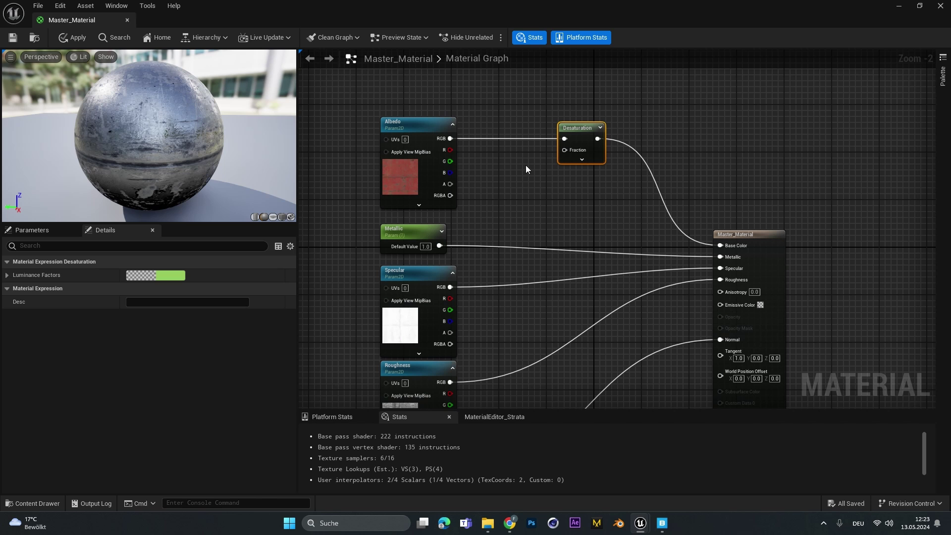
Step: Add a OneMinus (1-x) node and connect its output to the Desaturation node's Fraction input
{"action": "right_click", "coordinate": [511, 160]}
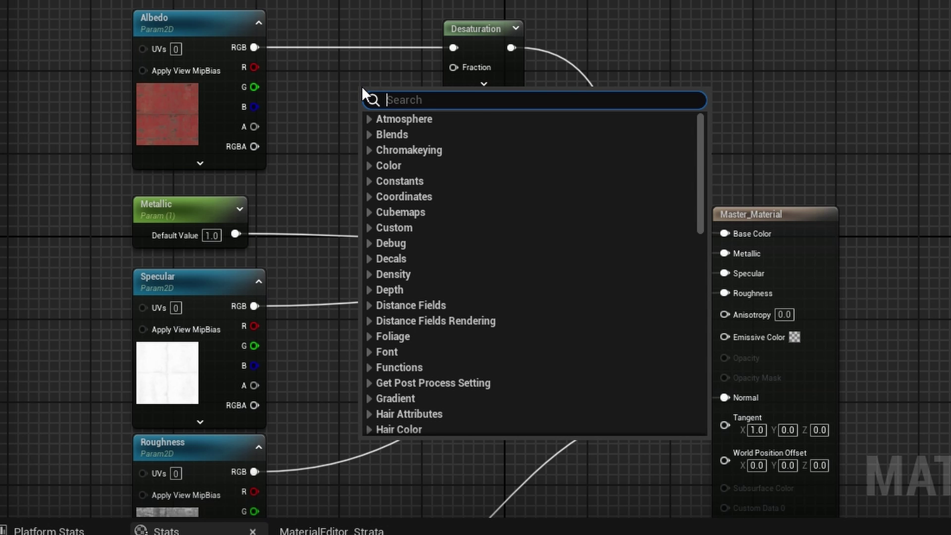
{"action": "type", "text": "onem"}
{"action": "key", "text": "Return"}
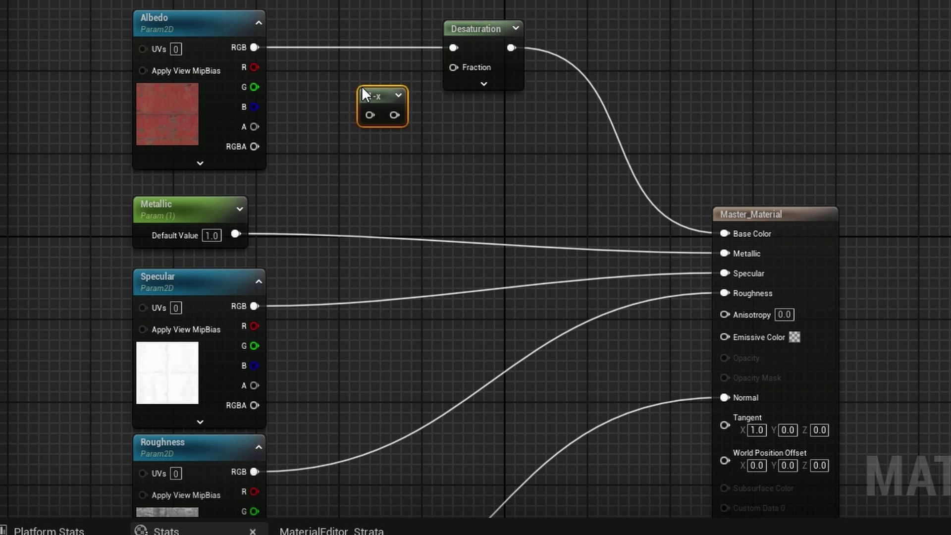
{"action": "left_click_drag", "start_coordinate": [394, 115], "coordinate": [445, 79]}
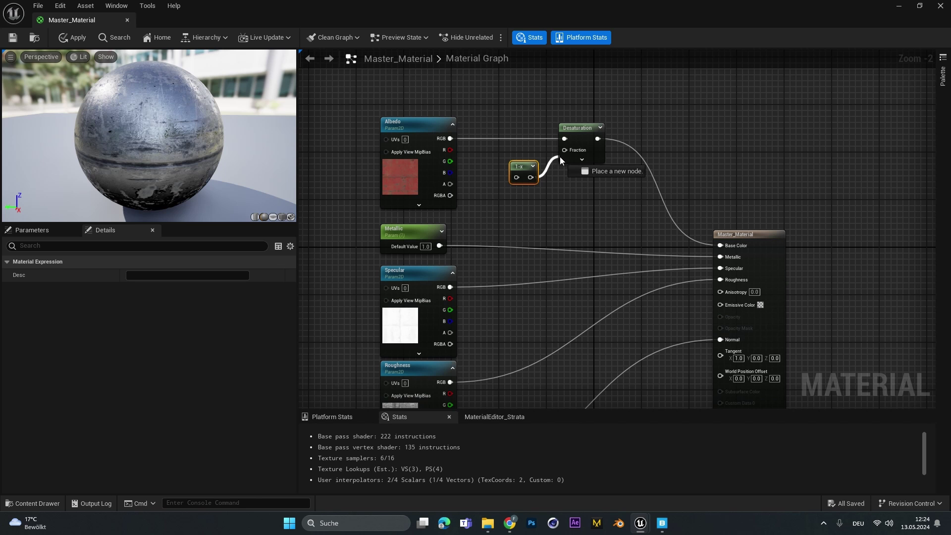
{"action": "left_click_drag", "start_coordinate": [560, 156], "coordinate": [563, 148]}
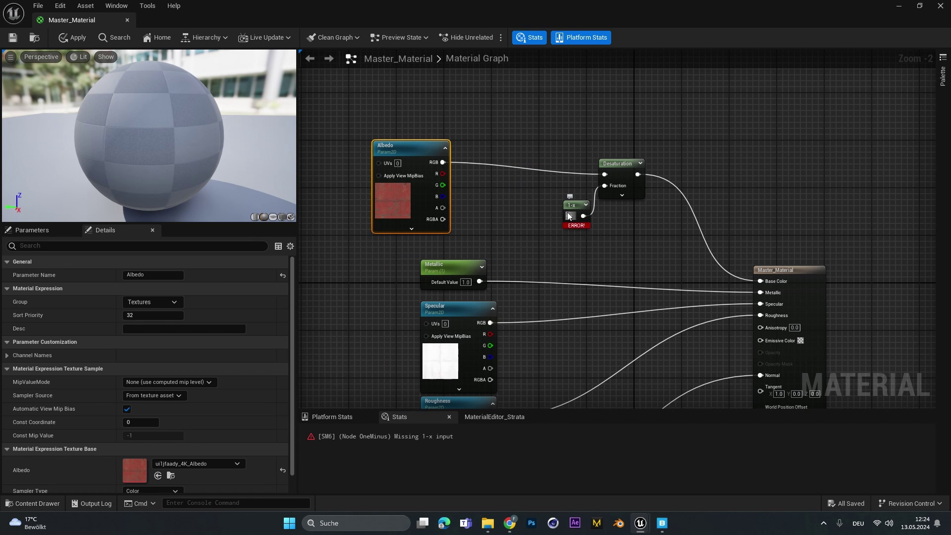
Step: Feed the 1-x node's input from a new Constant node with value 1
{"action": "left_click_drag", "start_coordinate": [568, 216], "coordinate": [522, 215]}
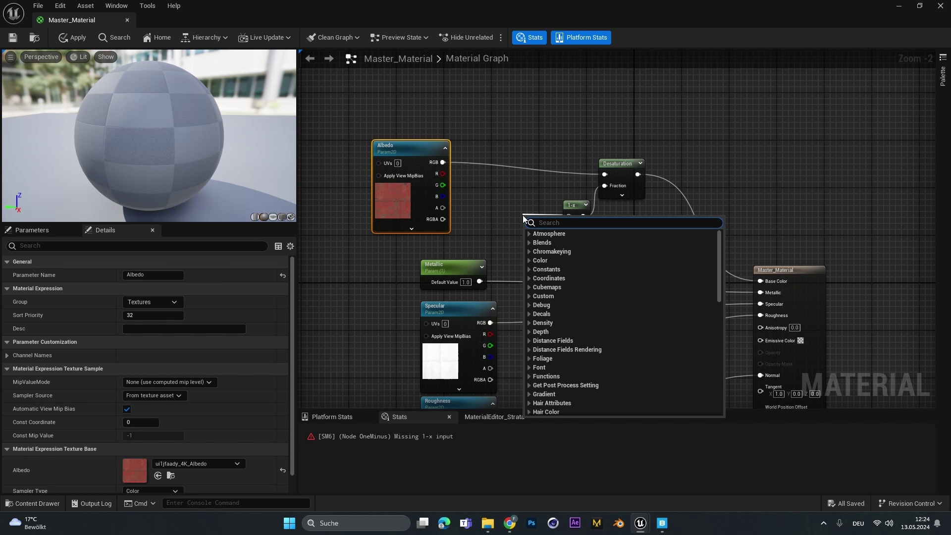
{"action": "type", "text": "const"}
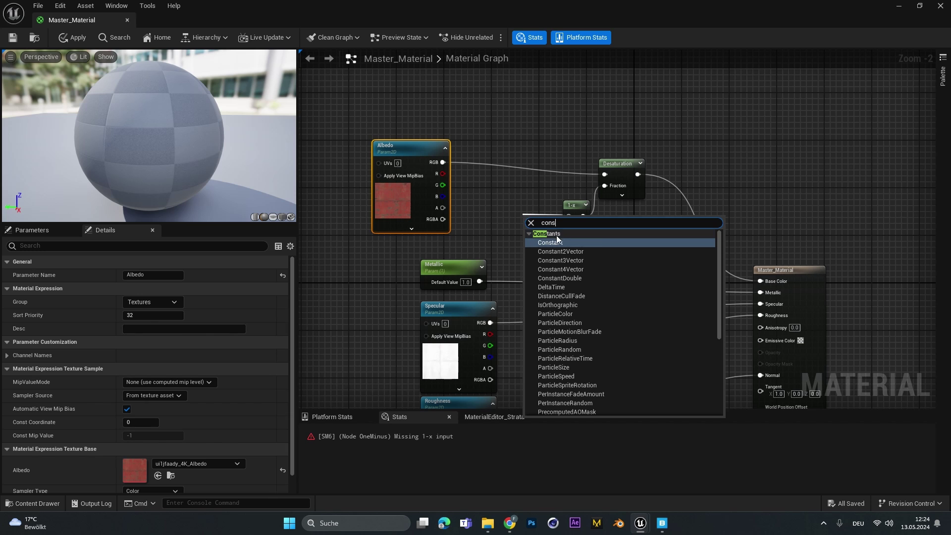
{"action": "key", "text": "Escape"}
{"action": "scroll", "coordinate": [516, 214], "scroll_direction": "up", "scroll_amount": 2}
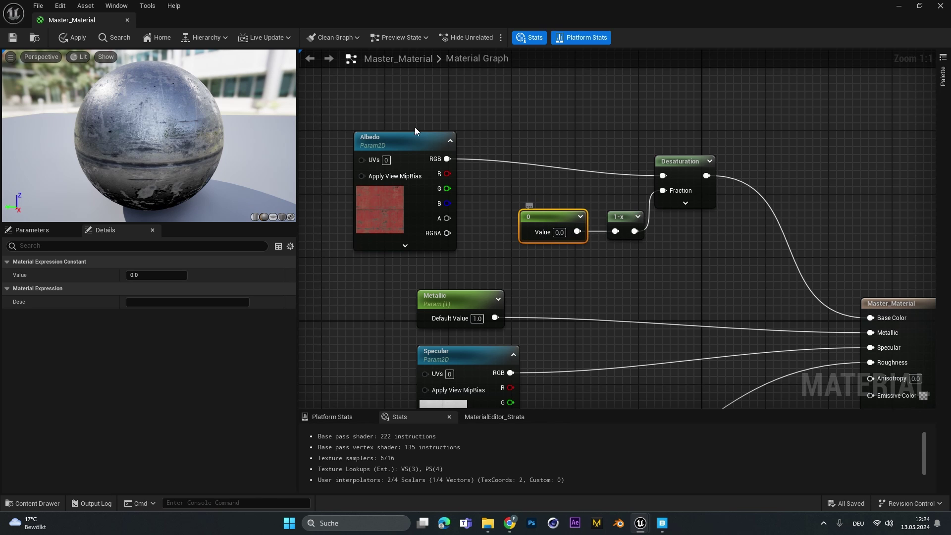
{"action": "left_click", "coordinate": [559, 231]}
{"action": "type", "text": "1"}
{"action": "left_click", "coordinate": [563, 252]}
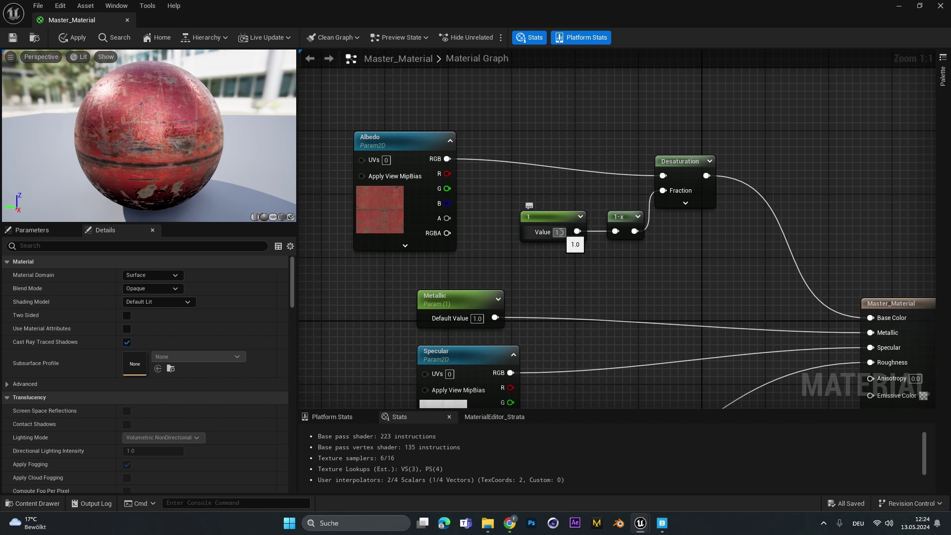
{"action": "type", "text": "2"}
{"action": "key", "text": "Return"}
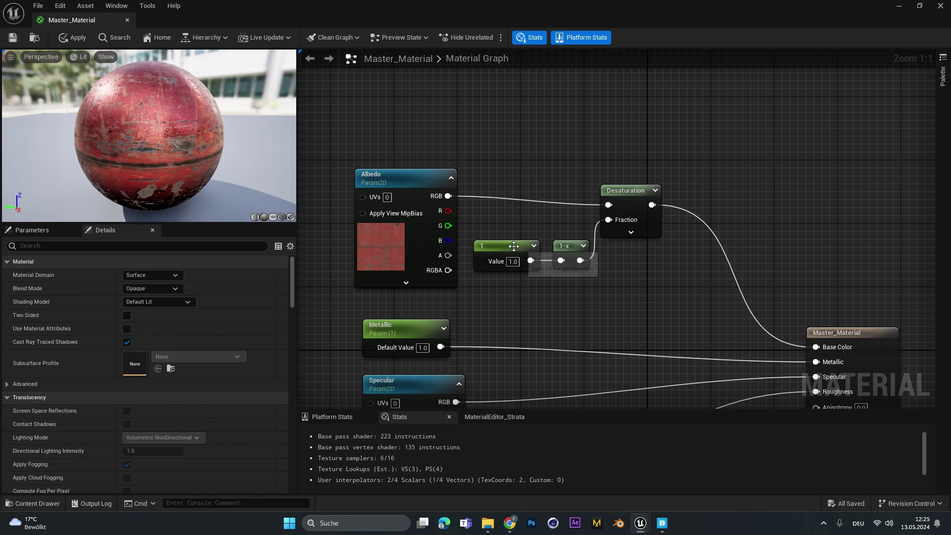
Step: Convert the constant feeding the 1-x node into a parameter named Saturation and check it in the parameter overview
{"action": "left_click", "coordinate": [505, 245]}
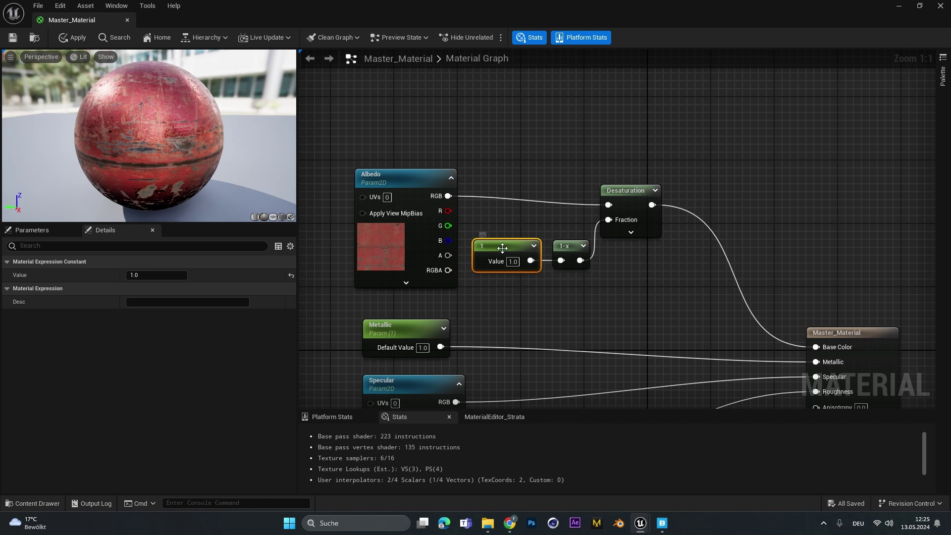
{"action": "right_click", "coordinate": [502, 248]}
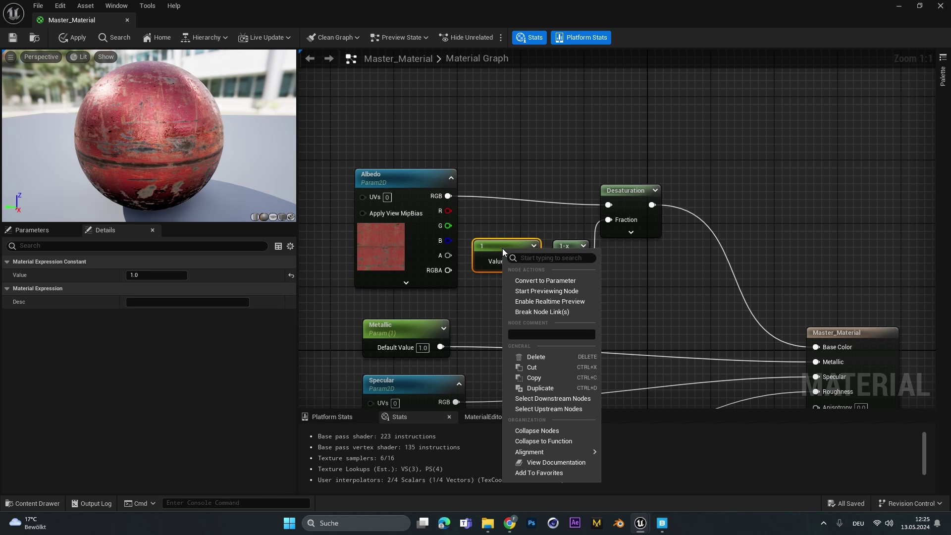
{"action": "left_click", "coordinate": [529, 281]}
{"action": "type", "text": "Sa"}
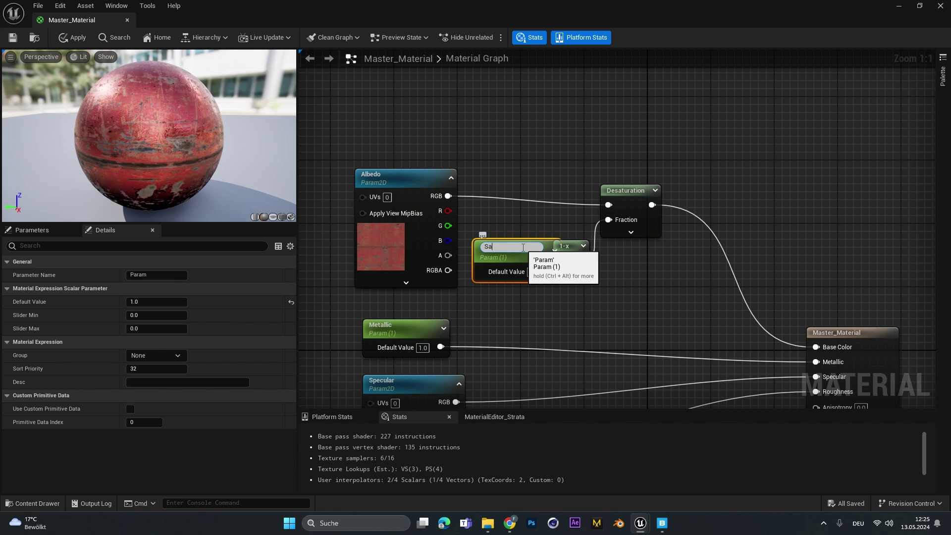
{"action": "type", "text": "turation"}
{"action": "key", "text": "Return"}
{"action": "left_click", "coordinate": [55, 226]}
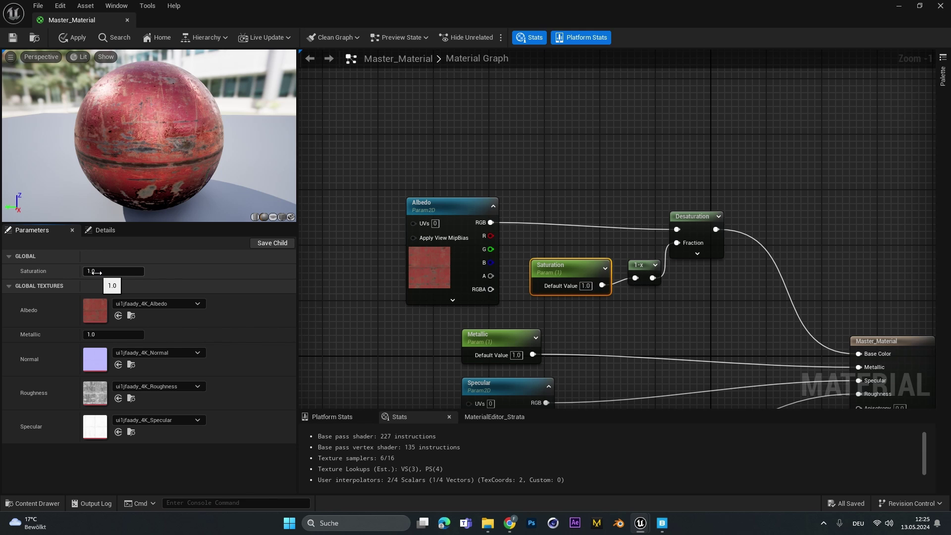
Step: Insert a Multiply node between the Desaturation output and Base Color, using its A input
{"action": "left_click", "coordinate": [518, 197]}
{"action": "scroll", "coordinate": [518, 197], "scroll_direction": "down", "scroll_amount": 1}
{"action": "right_click", "coordinate": [550, 174]}
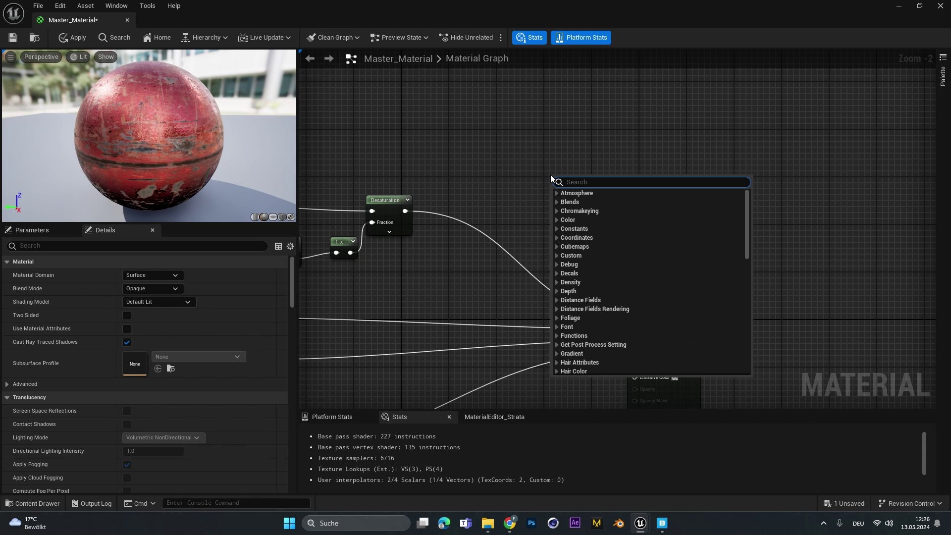
{"action": "type", "text": "mult"}
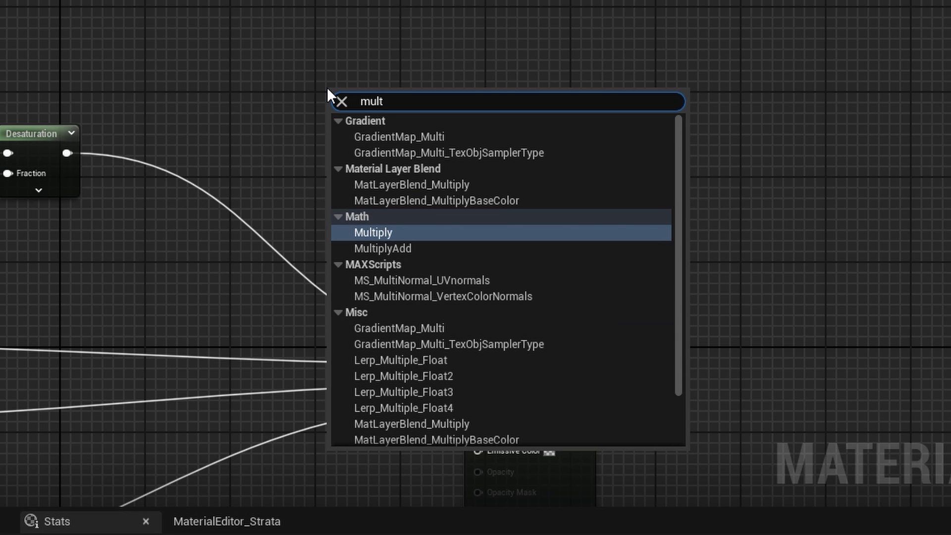
{"action": "left_click", "coordinate": [595, 255]}
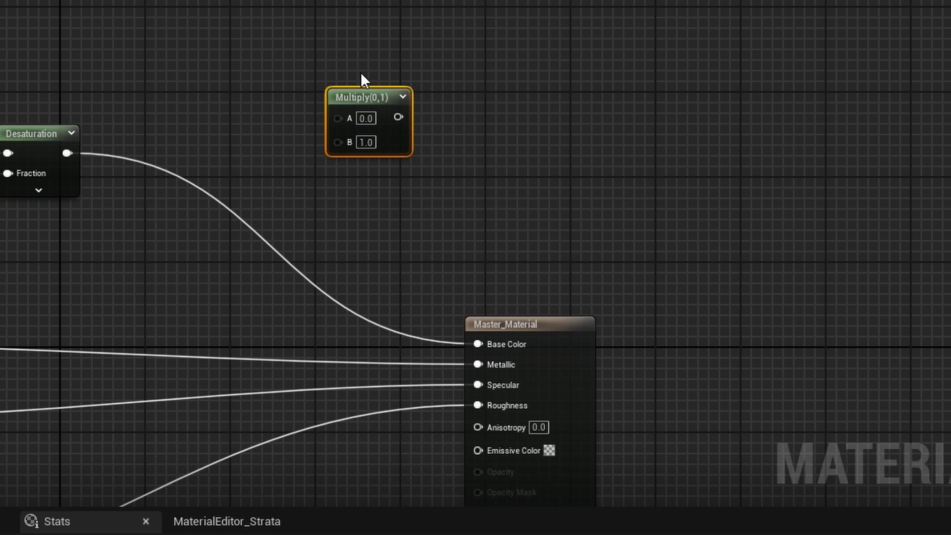
{"action": "left_click_drag", "start_coordinate": [369, 97], "coordinate": [294, 132]}
{"action": "left_click_drag", "start_coordinate": [67, 153], "coordinate": [482, 329]}
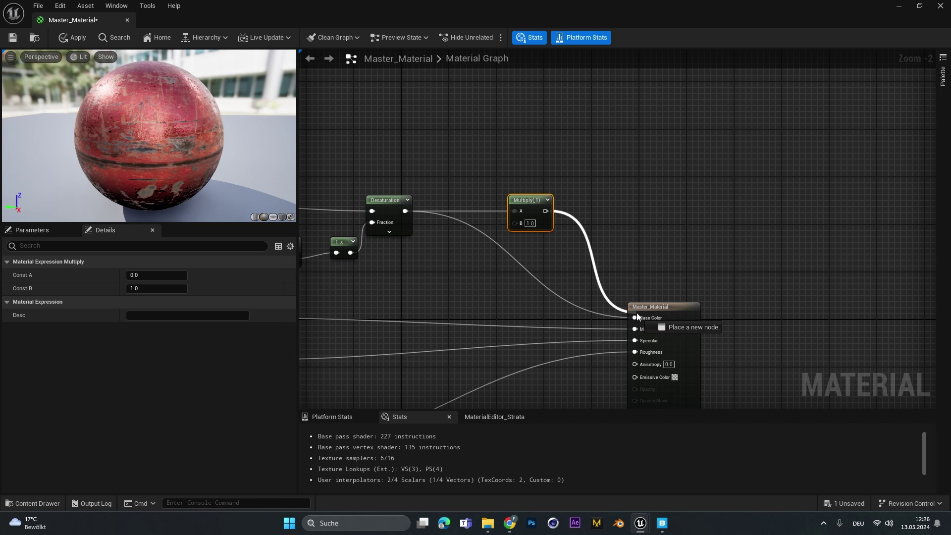
{"action": "left_click_drag", "start_coordinate": [637, 309], "coordinate": [638, 313]}
{"action": "left_click", "coordinate": [588, 213]}
Step: Feed the Multiply node's B input from a new Constant node and convert it into a parameter named Brightness
{"action": "scroll", "coordinate": [611, 272], "scroll_direction": "up", "scroll_amount": 2}
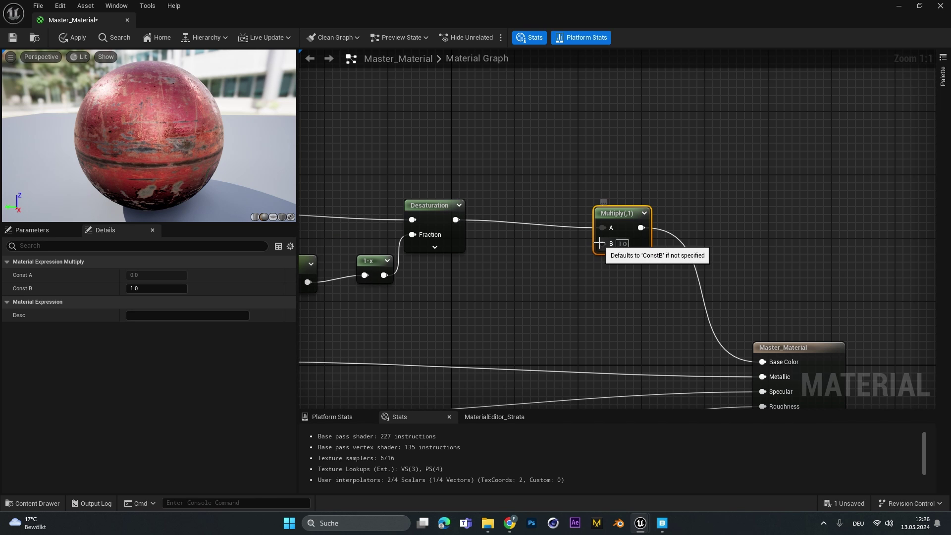
{"action": "left_click_drag", "start_coordinate": [603, 243], "coordinate": [532, 274]}
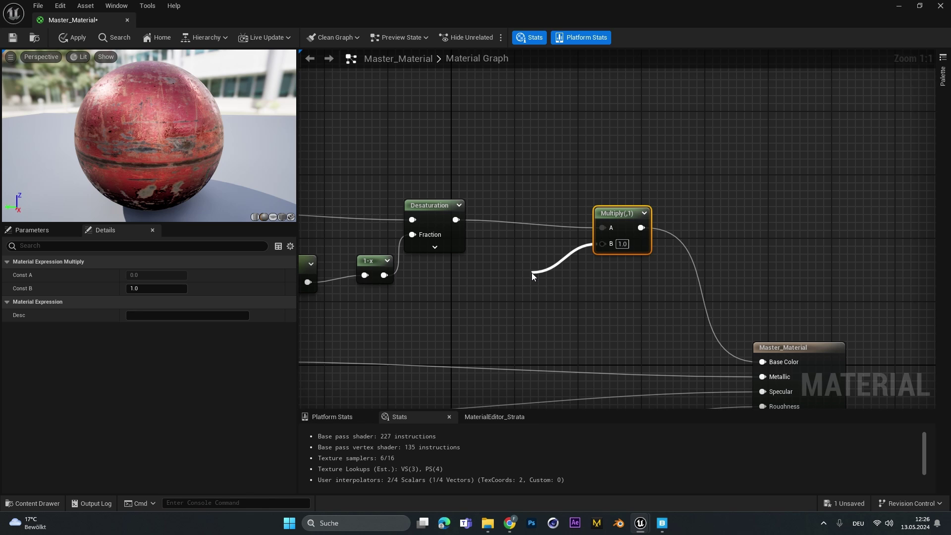
{"action": "type", "text": "cons"}
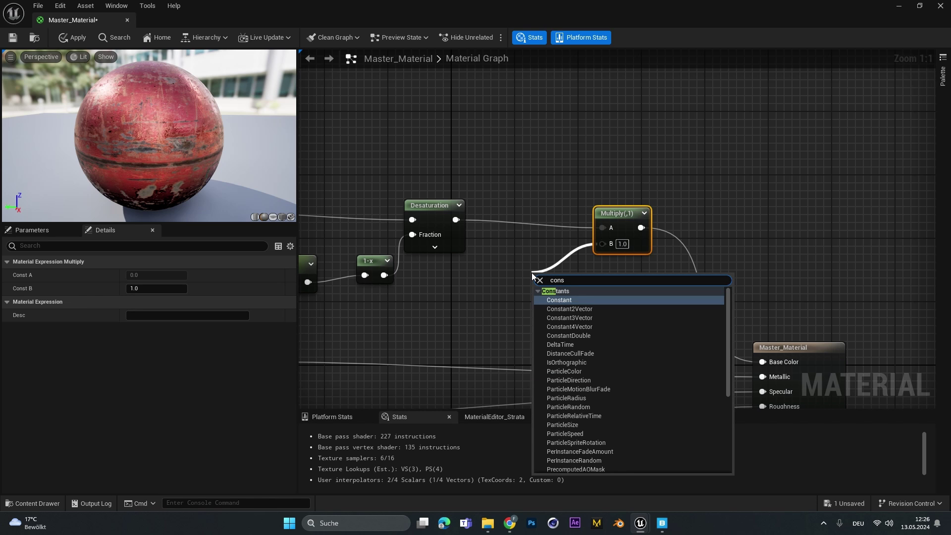
{"action": "key", "text": "Return"}
{"action": "right_click", "coordinate": [539, 267]}
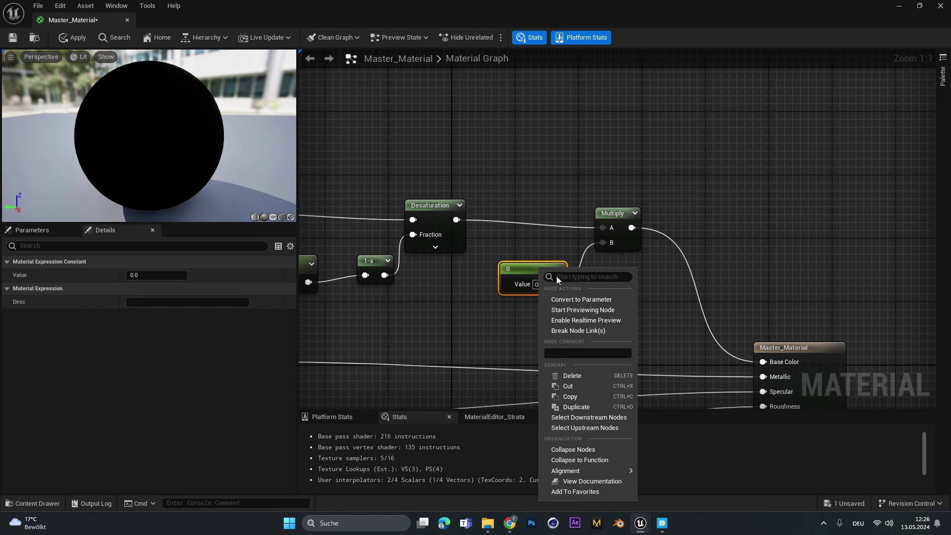
{"action": "left_click", "coordinate": [581, 298]}
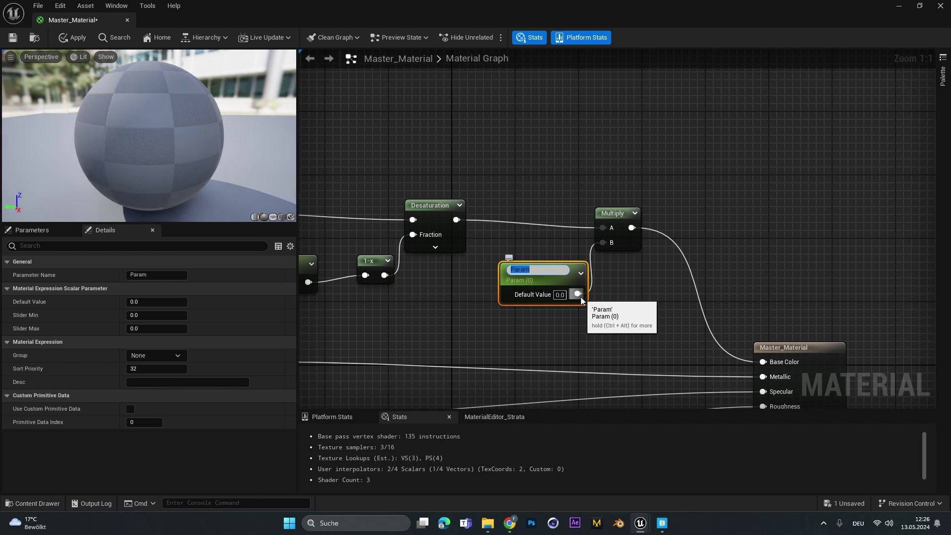
{"action": "type", "text": "Brightness"}
{"action": "key", "text": "Return"}
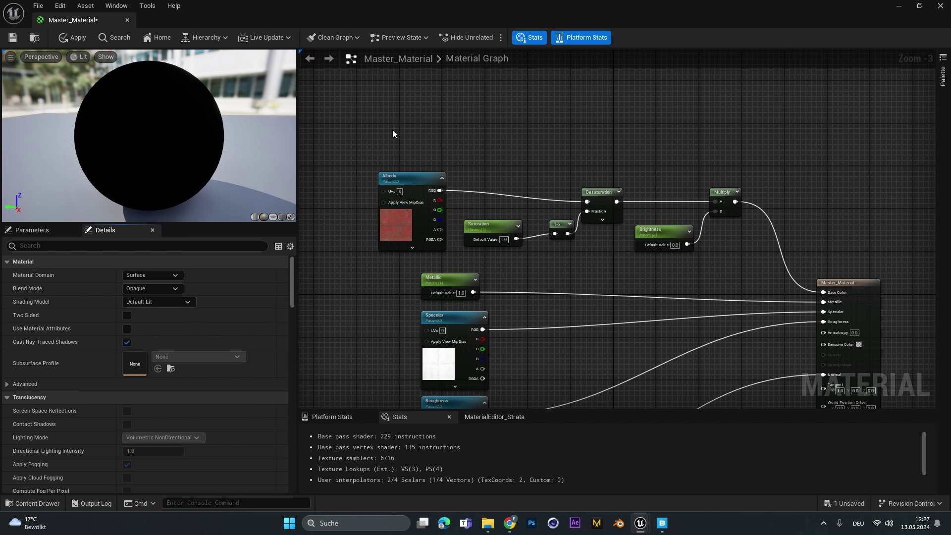
Step: Select the whole Albedo node chain through Multiply and straighten its connections
{"action": "left_click_drag", "start_coordinate": [393, 129], "coordinate": [745, 242]}
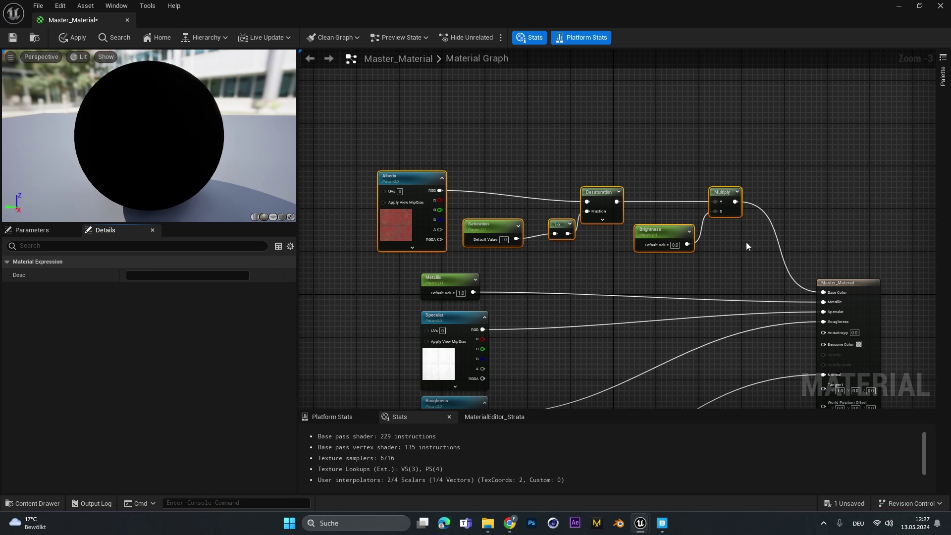
{"action": "key", "text": "q"}
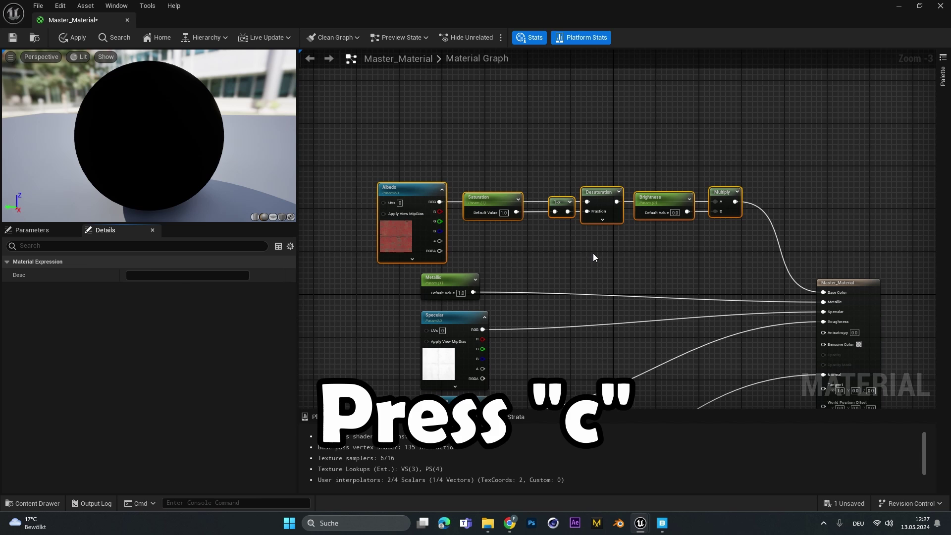
Step: Wrap the selected node chain in a comment box titled Albedo and move it up, clear of the Metallic node
{"action": "key", "text": "c"}
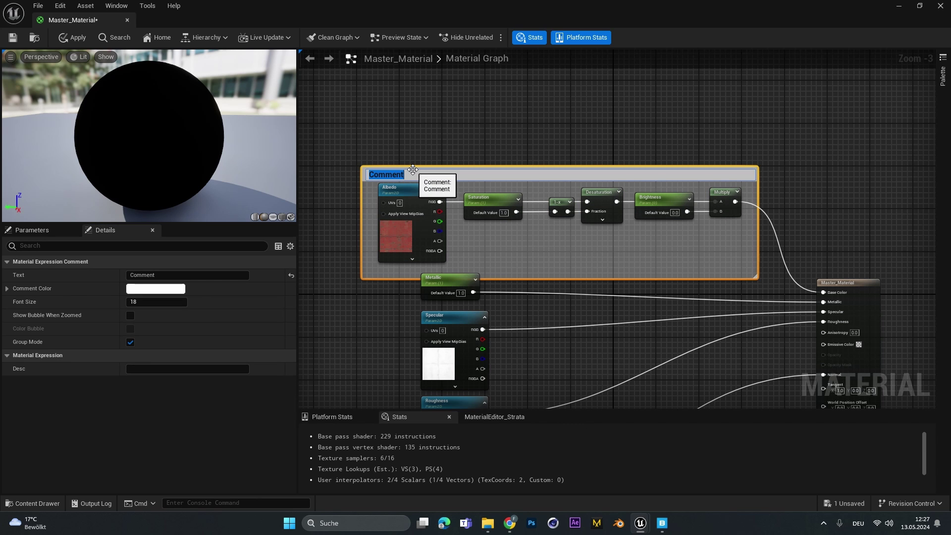
{"action": "type", "text": "Albedo"}
{"action": "left_click_drag", "start_coordinate": [553, 170], "coordinate": [572, 136]}
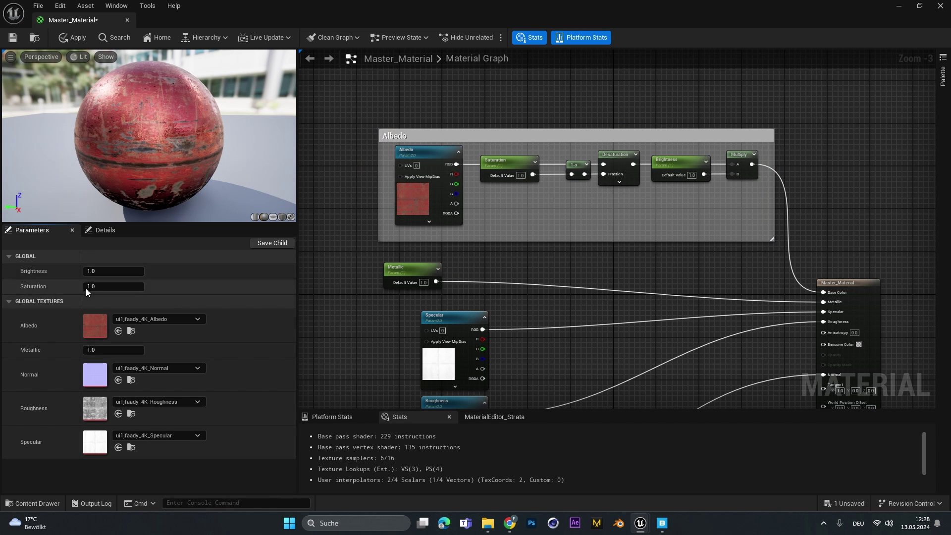
Step: Assign the Saturation and Brightness parameters together to a parameter group named Albedo Setting
{"action": "left_click", "coordinate": [513, 163]}
{"action": "left_click", "coordinate": [676, 161], "text": "shift"}
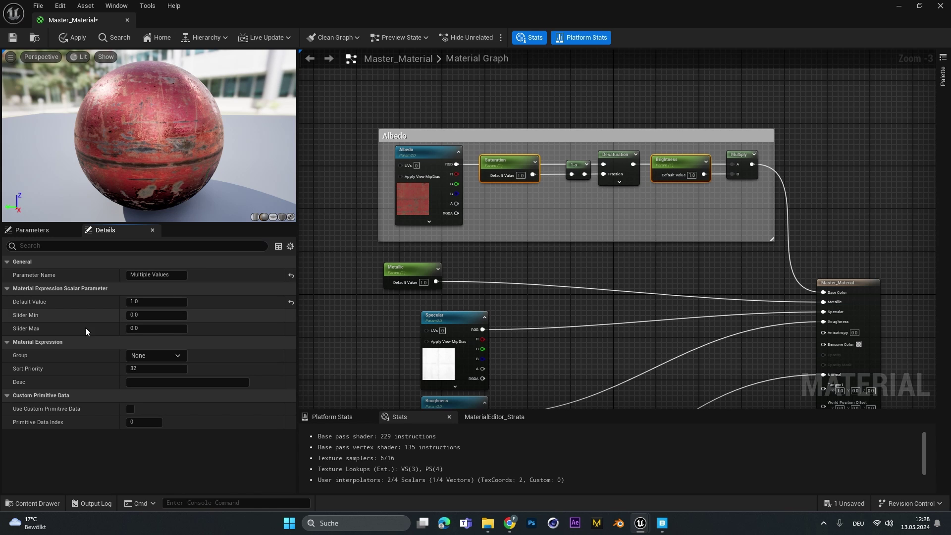
{"action": "left_click", "coordinate": [147, 356]}
{"action": "type", "text": "Ablbe"}
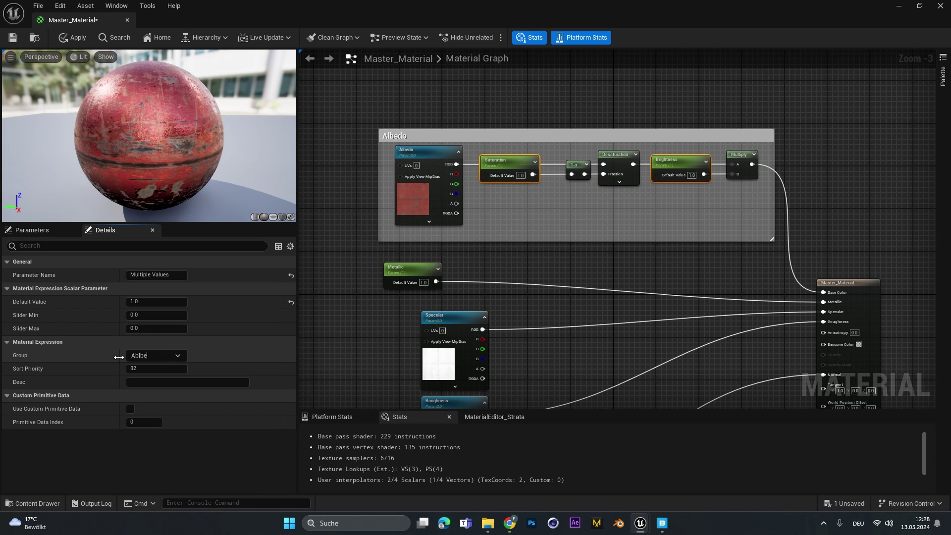
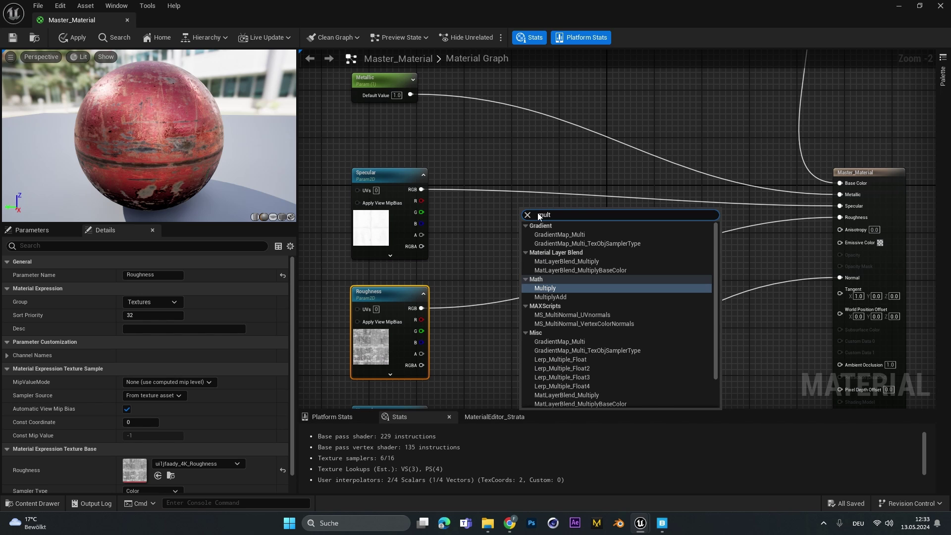
Step: Insert a Multiply node after the Specular texture and feed its B input from a new Constant set to 1
{"action": "left_click", "coordinate": [544, 288]}
{"action": "left_click_drag", "start_coordinate": [524, 208], "coordinate": [461, 221]}
{"action": "type", "text": "constant"}
{"action": "key", "text": "Return"}
{"action": "scroll", "coordinate": [461, 223], "scroll_direction": "up", "scroll_amount": 1}
{"action": "left_click", "coordinate": [506, 239]}
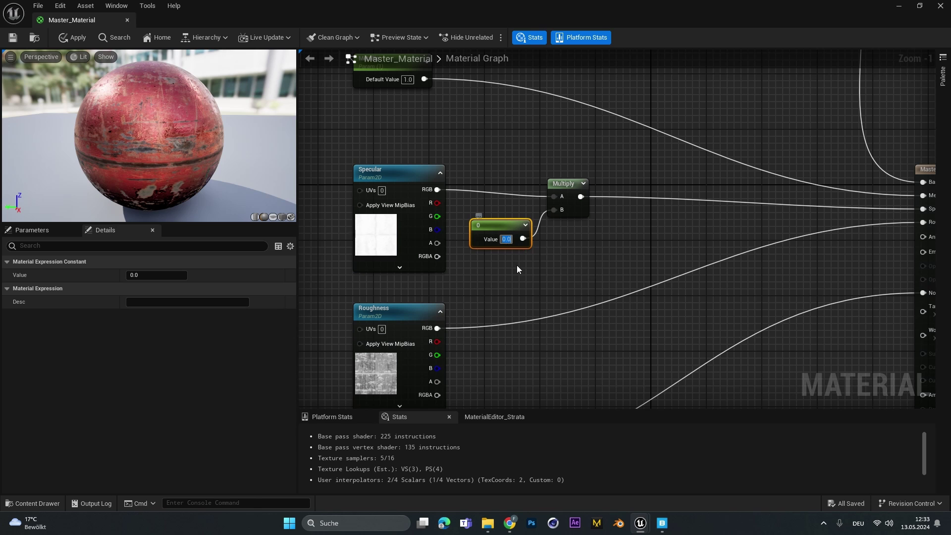
{"action": "type", "text": "1"}
{"action": "key", "text": "Return"}
{"action": "left_click", "coordinate": [516, 267]}
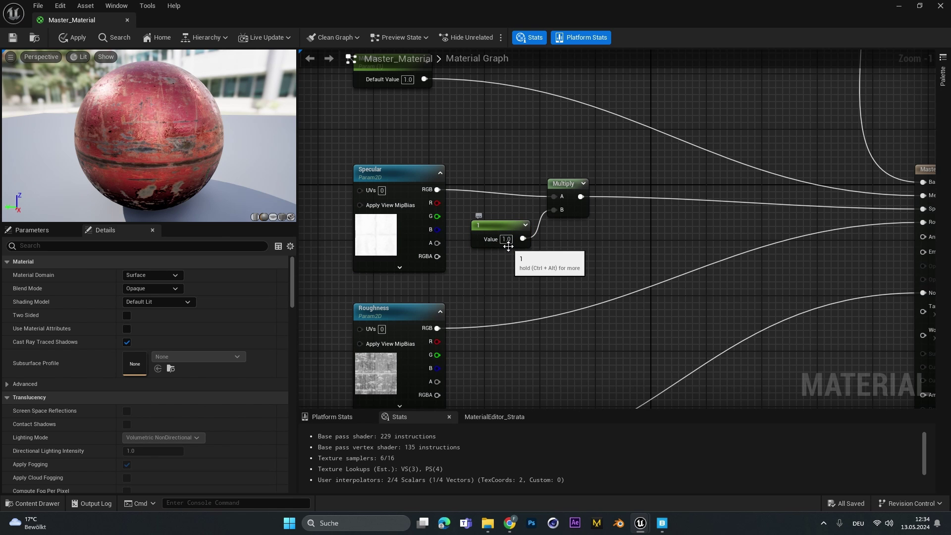
Step: Convert the constant feeding the Specular Multiply node into a parameter named Specular Brightness
{"action": "right_click_drag", "start_coordinate": [502, 229], "coordinate": [510, 232]}
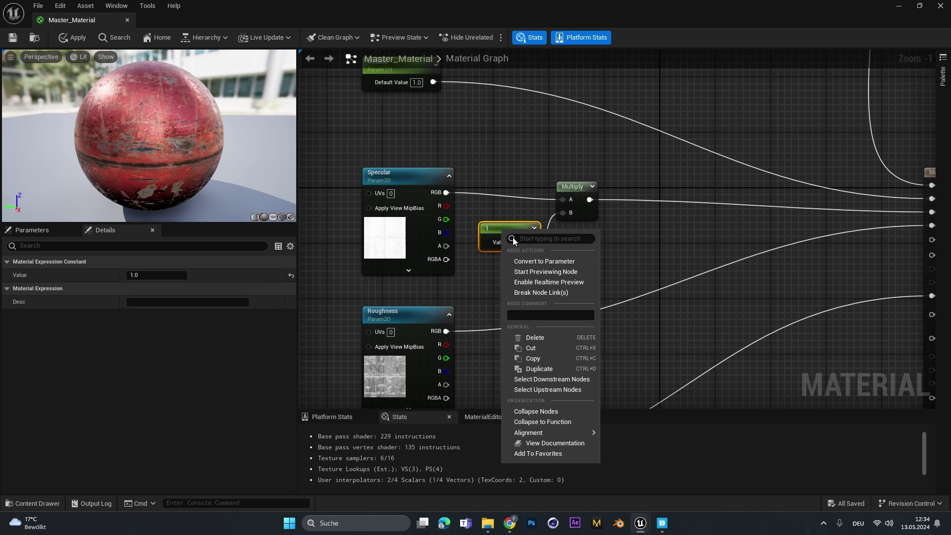
{"action": "left_click", "coordinate": [525, 258]}
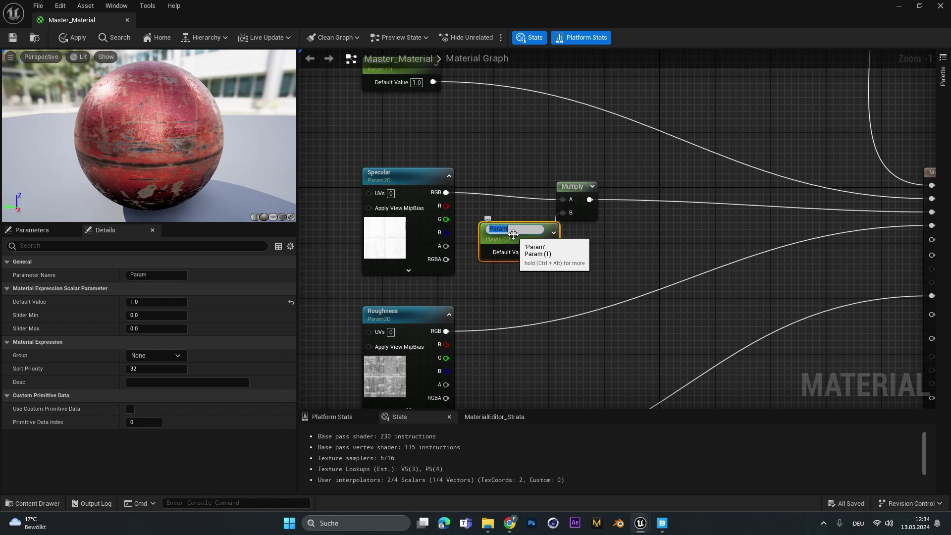
{"action": "scroll", "coordinate": [699, 201], "scroll_direction": "down", "scroll_amount": 1}
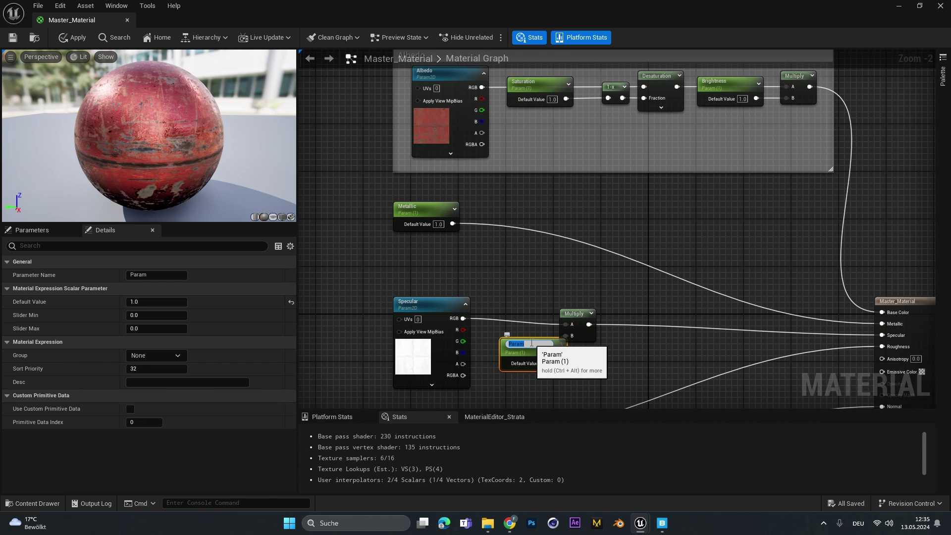
{"action": "type", "text": "Specular Brightness"}
{"action": "key", "text": "Return"}
Step: Shift the Specular nodes away from the material output and insert a Power node between Multiply and the Specular input
{"action": "scroll", "coordinate": [531, 343], "scroll_direction": "down", "scroll_amount": 1}
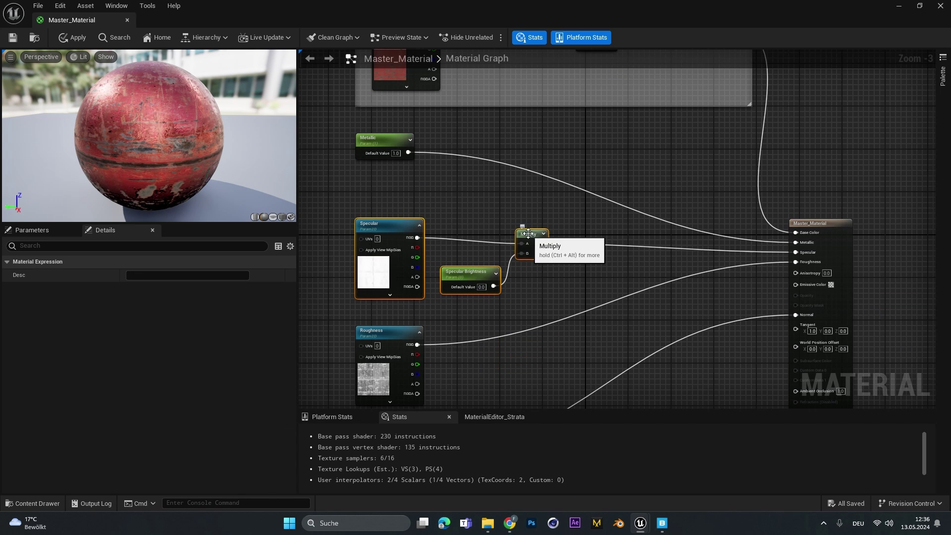
{"action": "left_click_drag", "start_coordinate": [528, 233], "coordinate": [454, 237]}
{"action": "left_click", "coordinate": [553, 212]}
{"action": "right_click", "coordinate": [551, 211]}
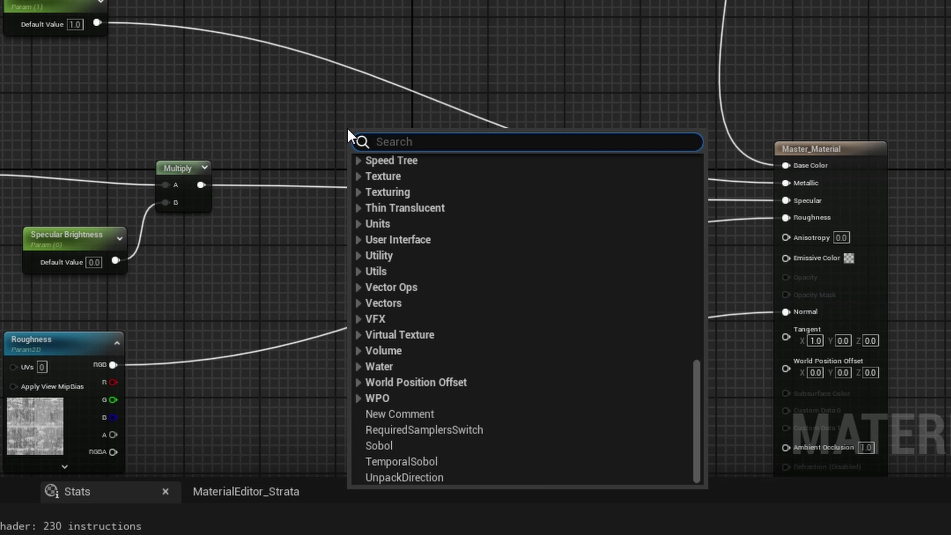
{"action": "type", "text": "power"}
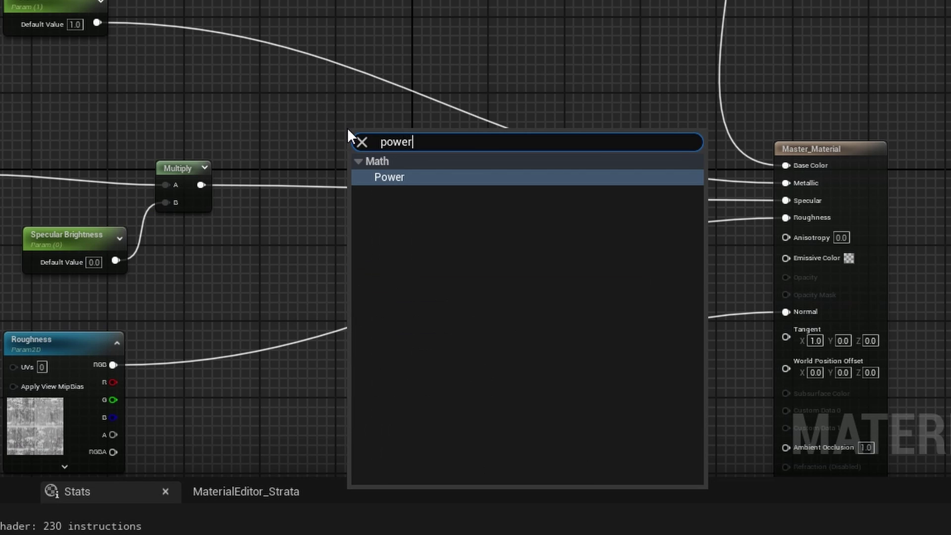
{"action": "key", "text": "Return"}
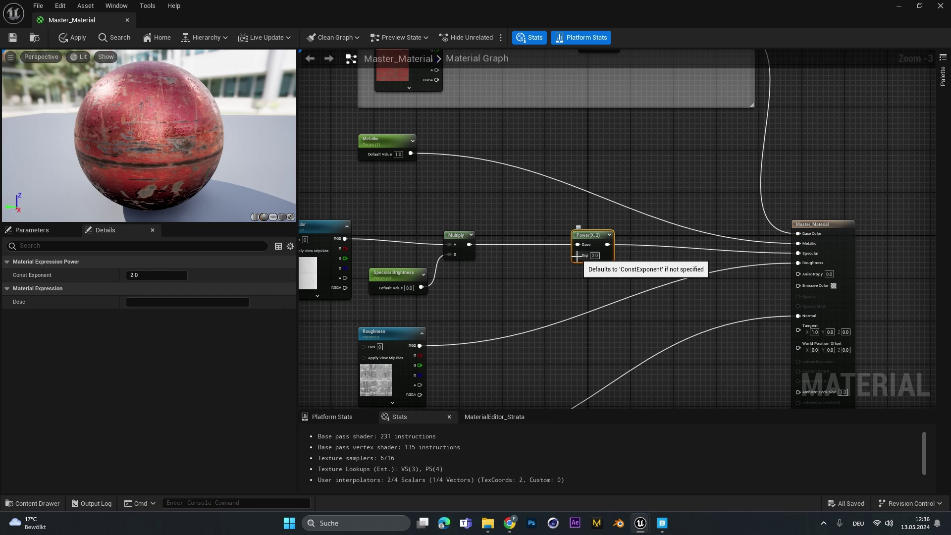
Step: Feed the Power node's Exp input from a new Constant set to 1
{"action": "left_click_drag", "start_coordinate": [577, 255], "coordinate": [520, 270]}
{"action": "type", "text": "constant"}
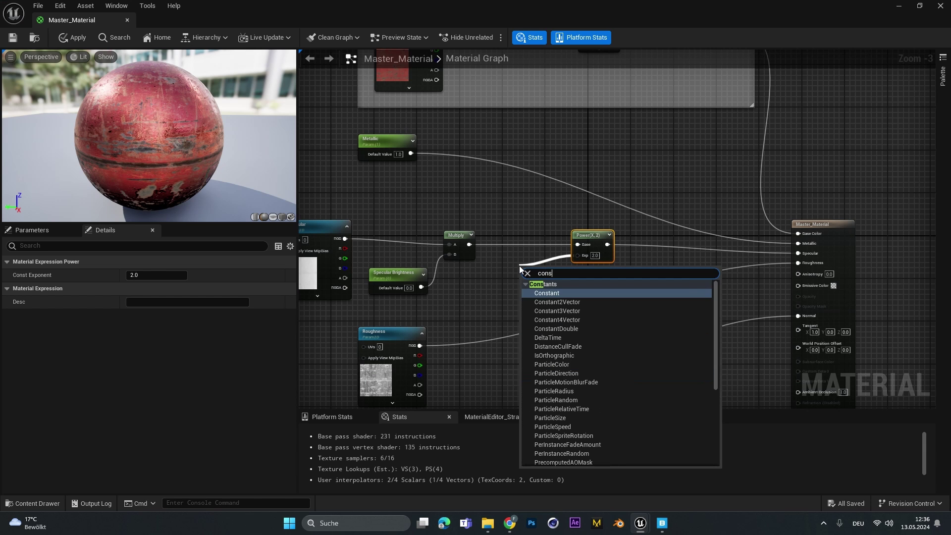
{"action": "key", "text": "Return"}
{"action": "scroll", "coordinate": [508, 271], "scroll_direction": "up", "scroll_amount": 2}
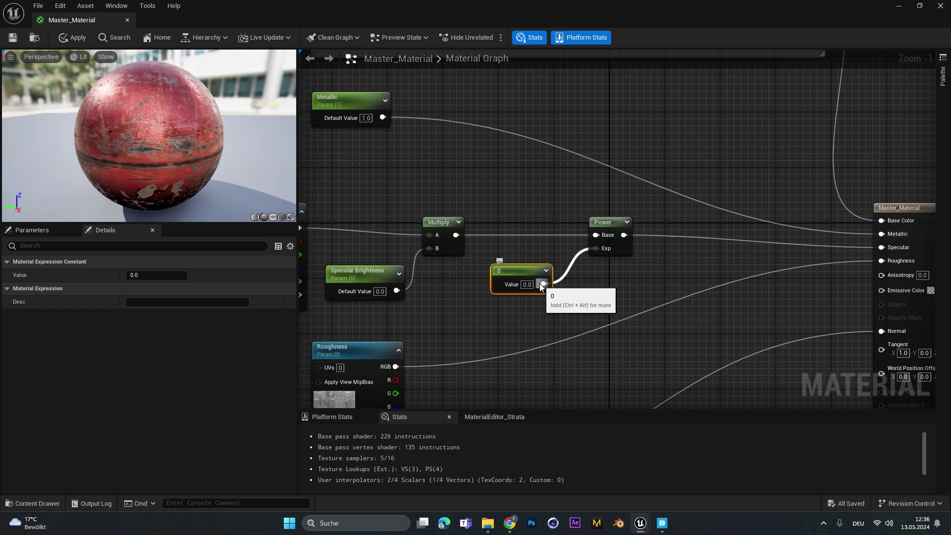
{"action": "left_click", "coordinate": [524, 284]}
{"action": "type", "text": "1"}
{"action": "key", "text": "Return"}
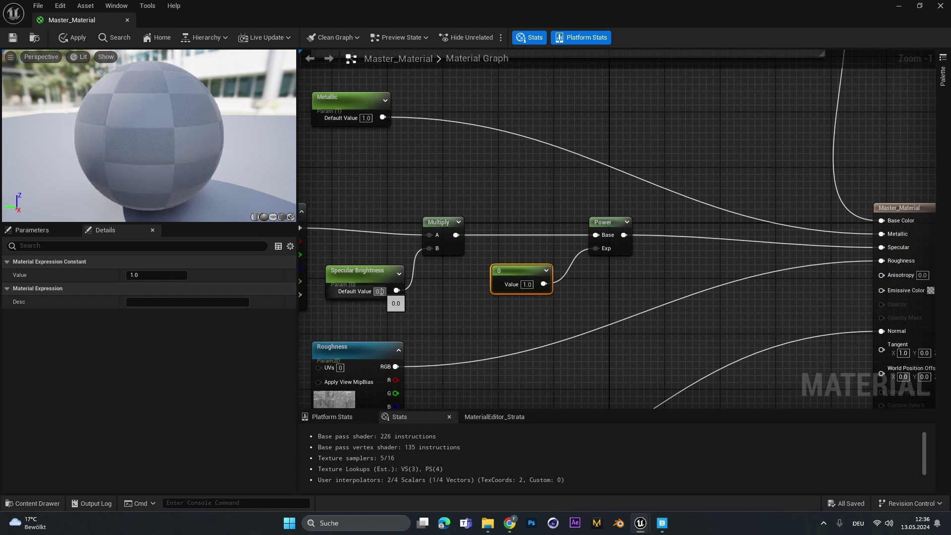
Step: Convert the constant feeding the Power node's exponent into a parameter named Specular Contrast
{"action": "right_click", "coordinate": [523, 273]}
{"action": "left_click", "coordinate": [561, 305]}
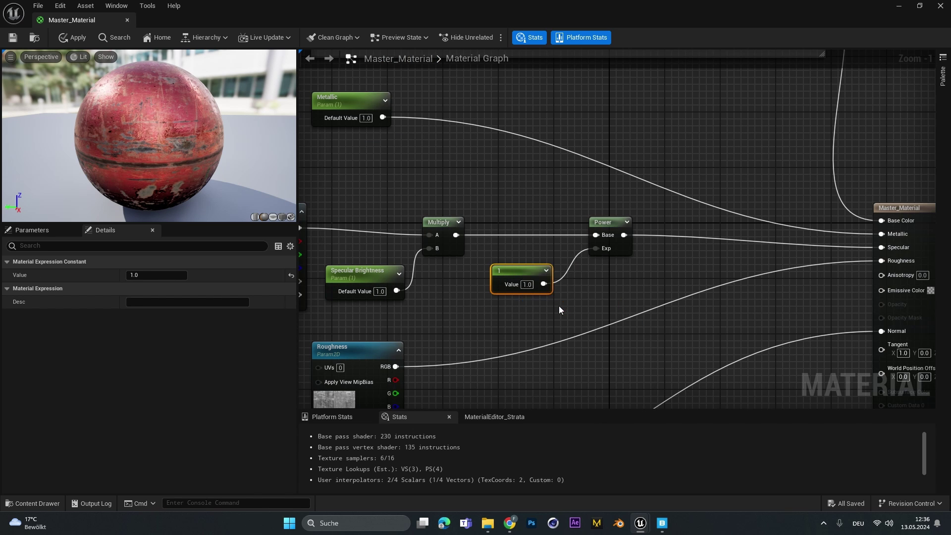
{"action": "type", "text": "Spe"}
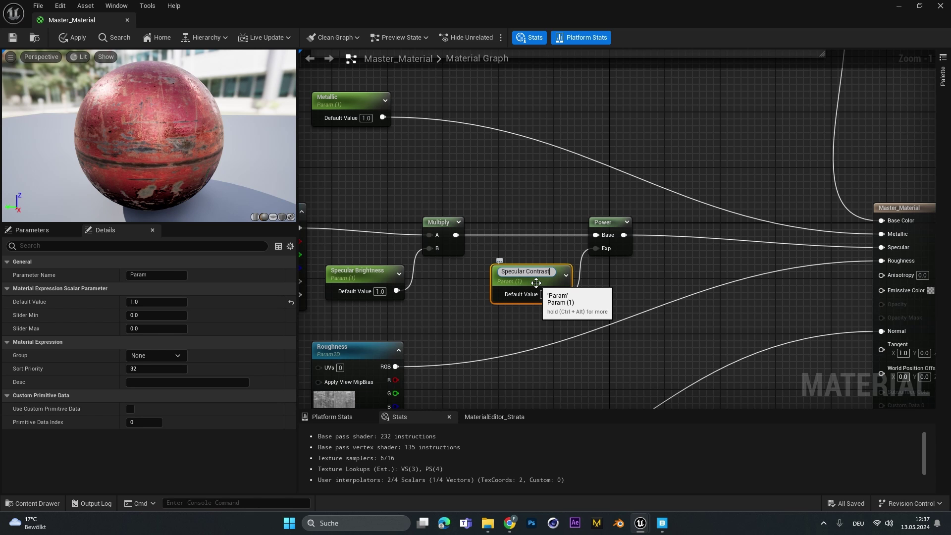
{"action": "type", "text": "cular Contrast"}
{"action": "key", "text": "Return"}
Step: Straighten the connections of the whole Specular node chain and wrap it in a comment box titled Specular
{"action": "scroll", "coordinate": [535, 282], "scroll_direction": "down", "scroll_amount": 2}
{"action": "left_click_drag", "start_coordinate": [314, 217], "coordinate": [659, 272]}
{"action": "key", "text": "q"}
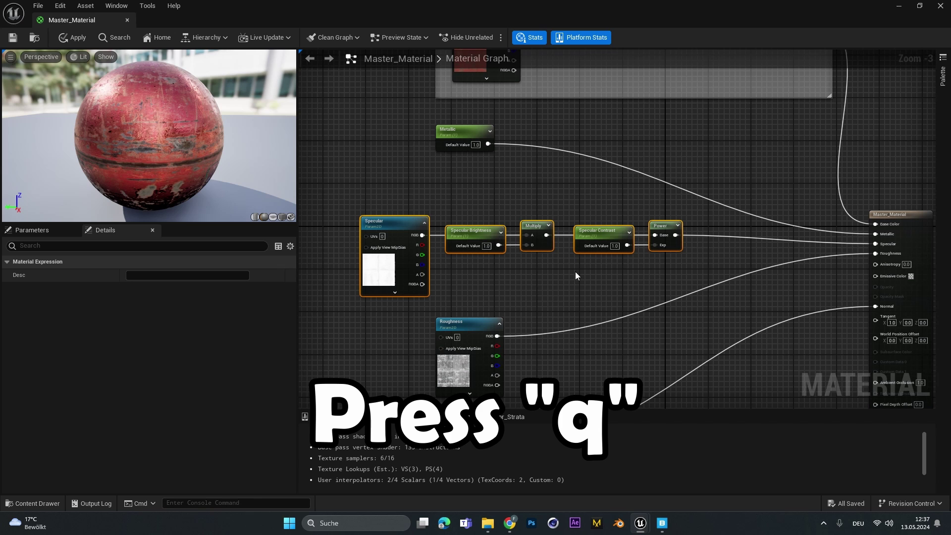
{"action": "key", "text": "c"}
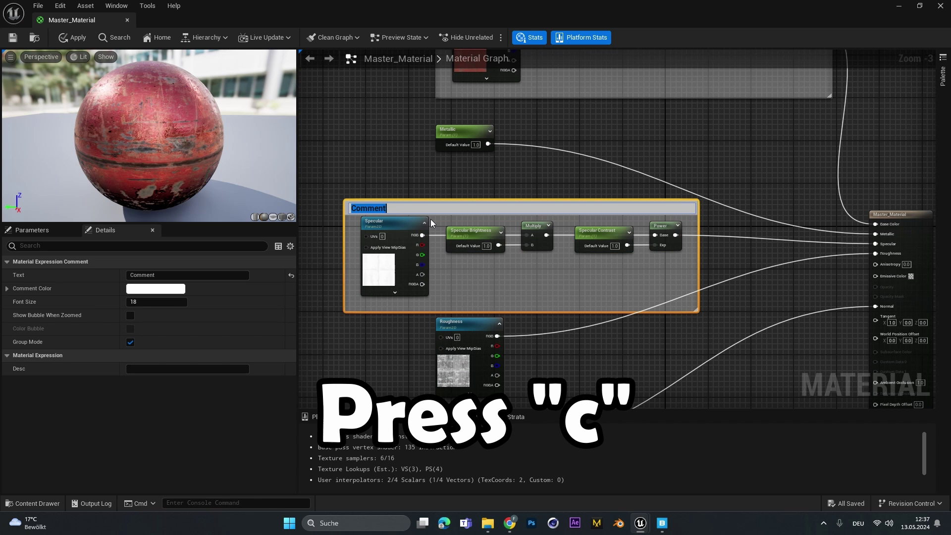
{"action": "type", "text": "Specular"}
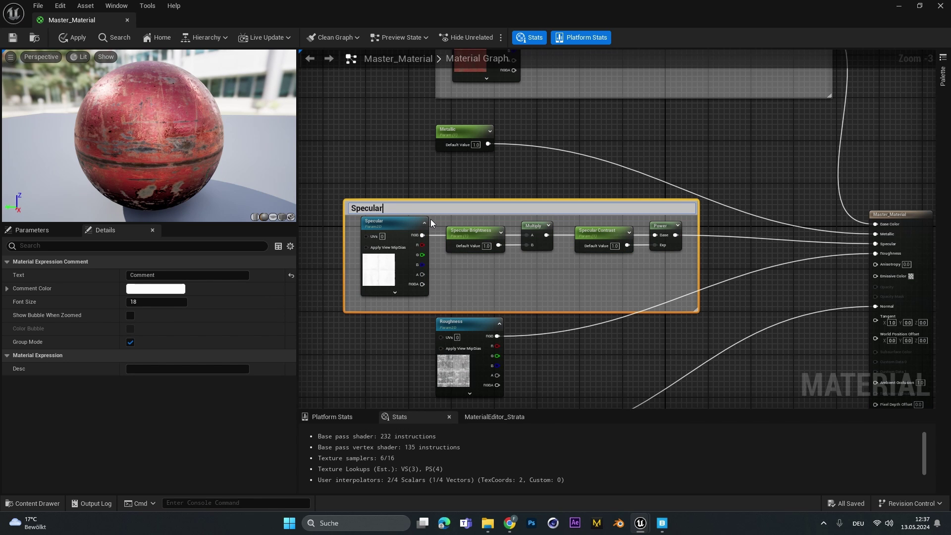
{"action": "key", "text": "Return"}
Step: Assign Specular Brightness and Specular Contrast together to a parameter group named Specular Setting
{"action": "left_click", "coordinate": [483, 234]}
{"action": "left_click", "coordinate": [608, 233], "text": "ctrl"}
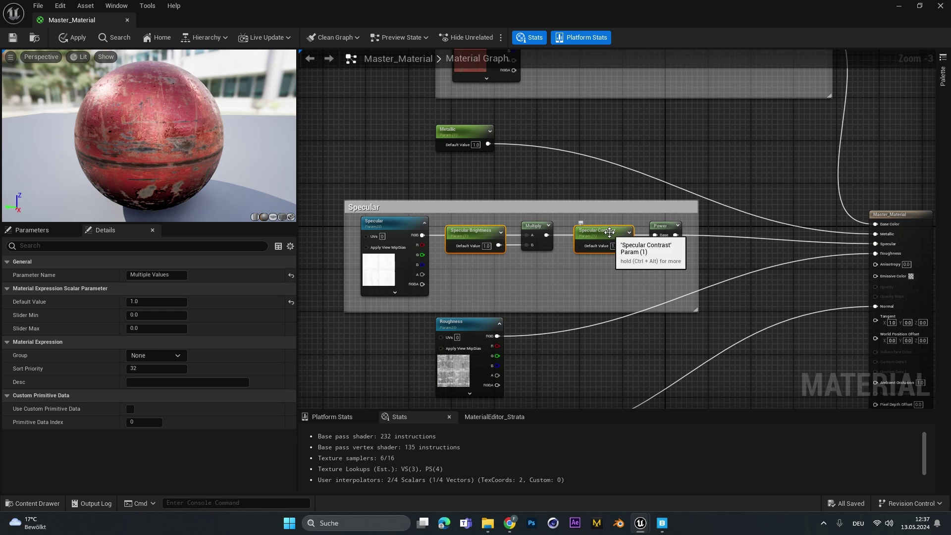
{"action": "left_click", "coordinate": [144, 355]}
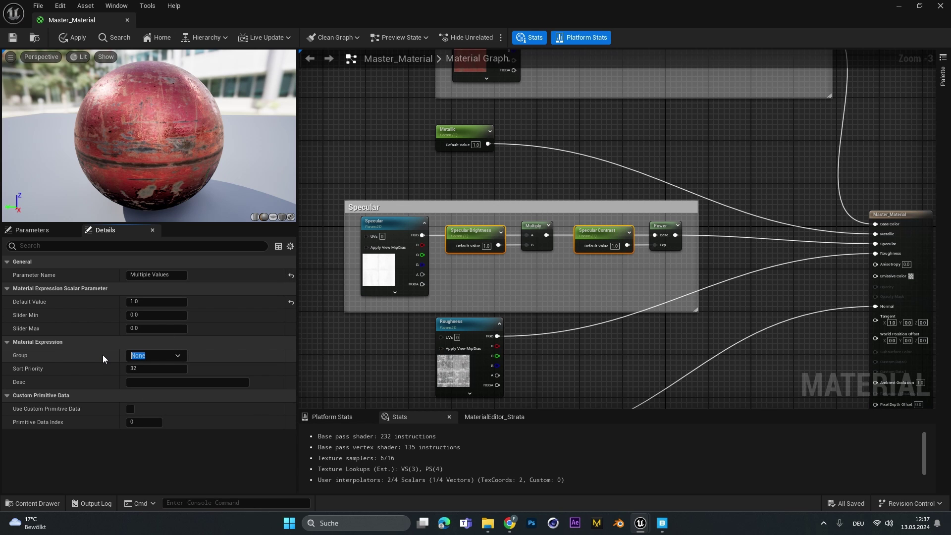
{"action": "type", "text": "Specular Setting"}
{"action": "key", "text": "Return"}
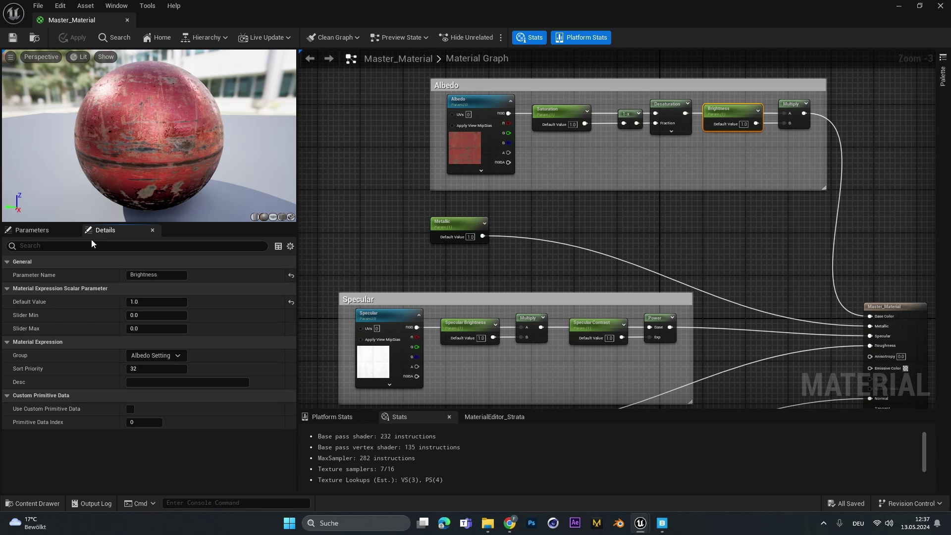
Step: Review the grouped parameters in the overview and check the group assigned to Roughness Brightness and Roughness Contrast
{"action": "left_click", "coordinate": [31, 230]}
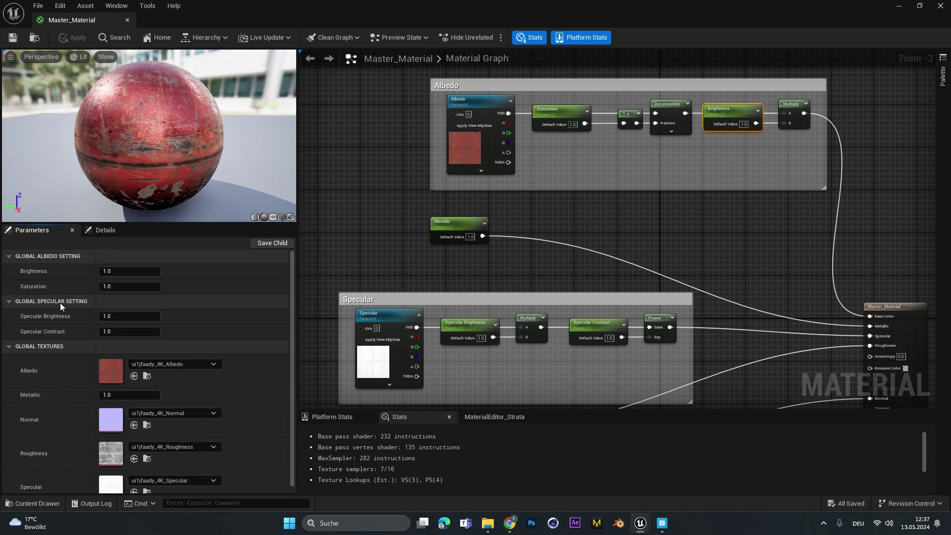
{"action": "left_click", "coordinate": [111, 454]}
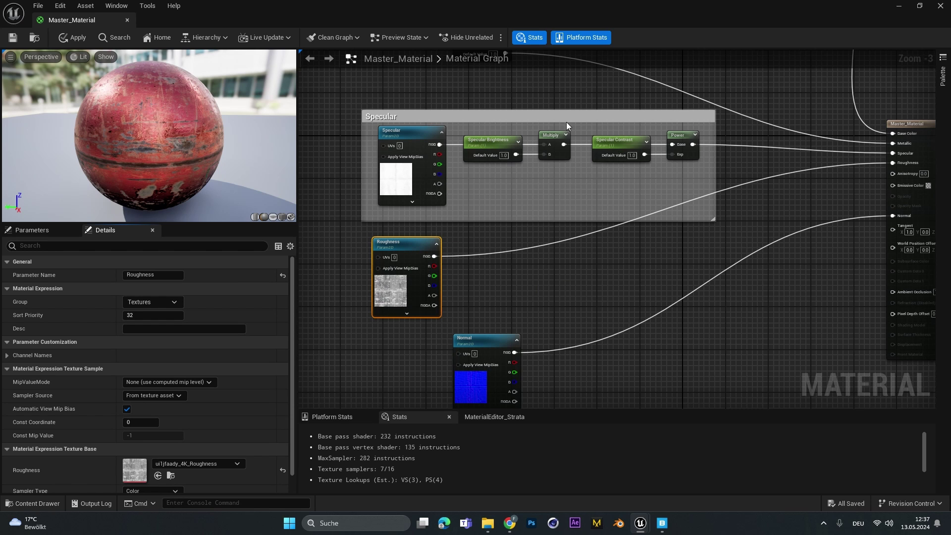
{"action": "scroll", "coordinate": [559, 227], "scroll_direction": "up", "scroll_amount": 1}
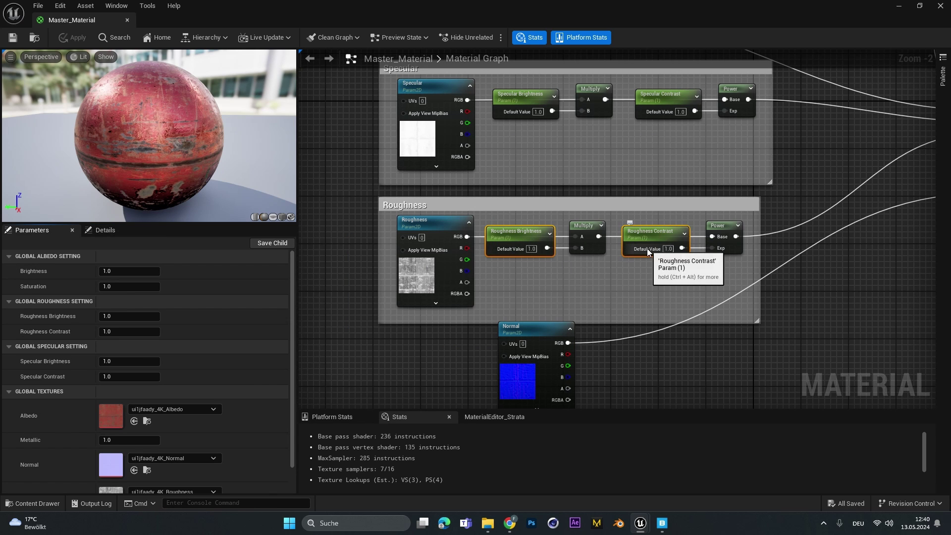
{"action": "left_click", "coordinate": [101, 230]}
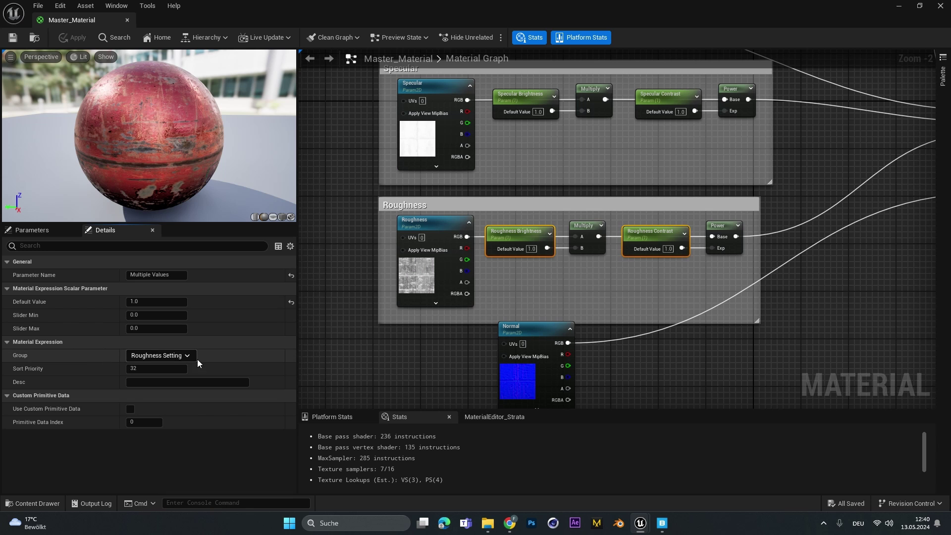
{"action": "left_click", "coordinate": [48, 230]}
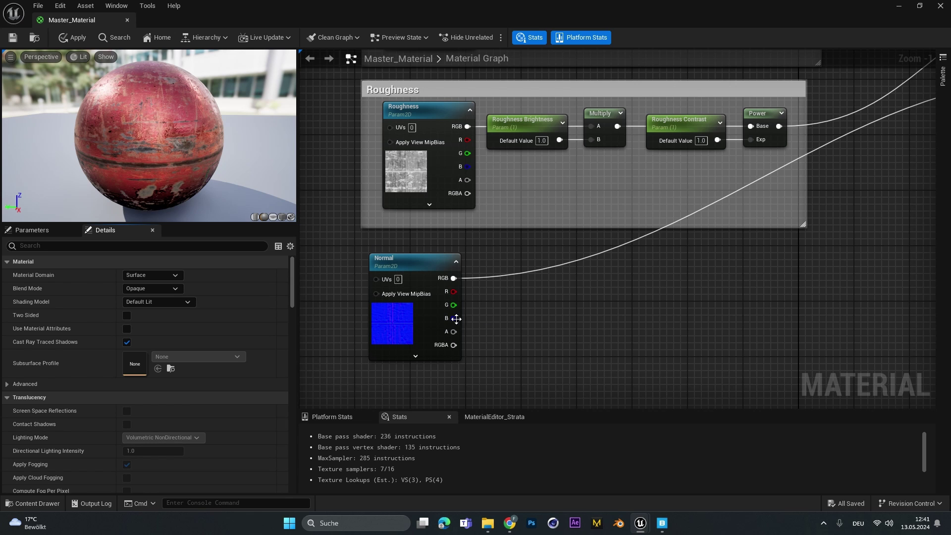
Step: Add a FlattenNormal node beside the Normal texture and connect the texture's RGB output to its Normal input
{"action": "right_click", "coordinate": [682, 267]}
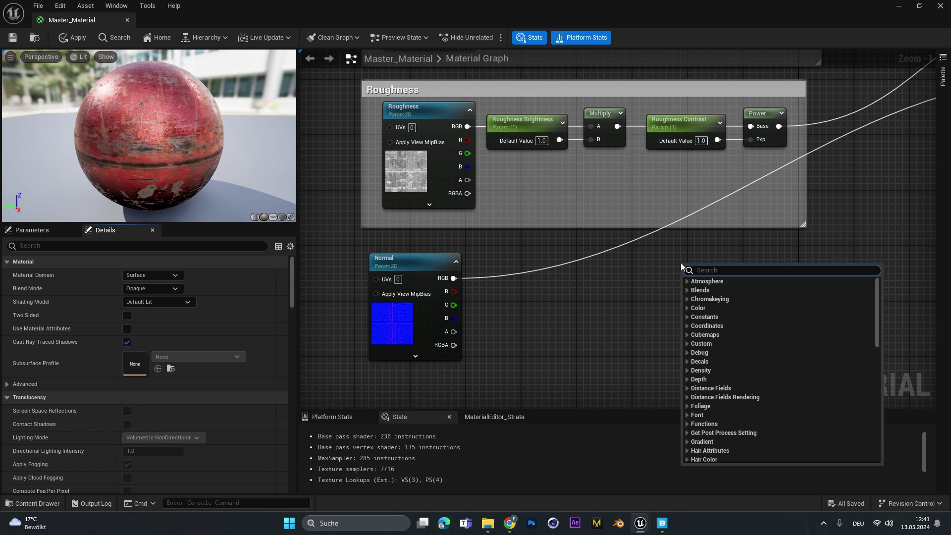
{"action": "type", "text": "flatt"}
{"action": "left_click", "coordinate": [718, 310]}
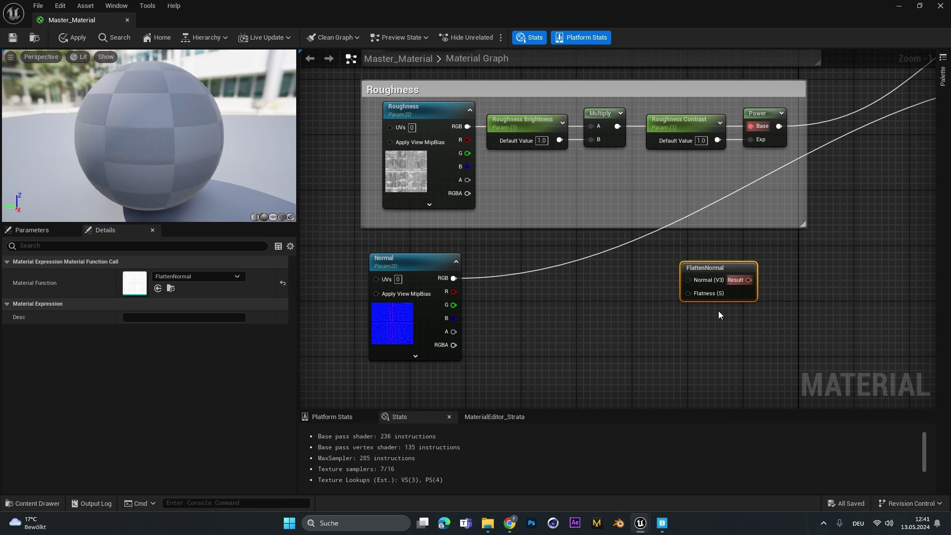
{"action": "left_click_drag", "start_coordinate": [713, 267], "coordinate": [663, 260]}
{"action": "right_click_drag", "start_coordinate": [634, 317], "coordinate": [664, 276]}
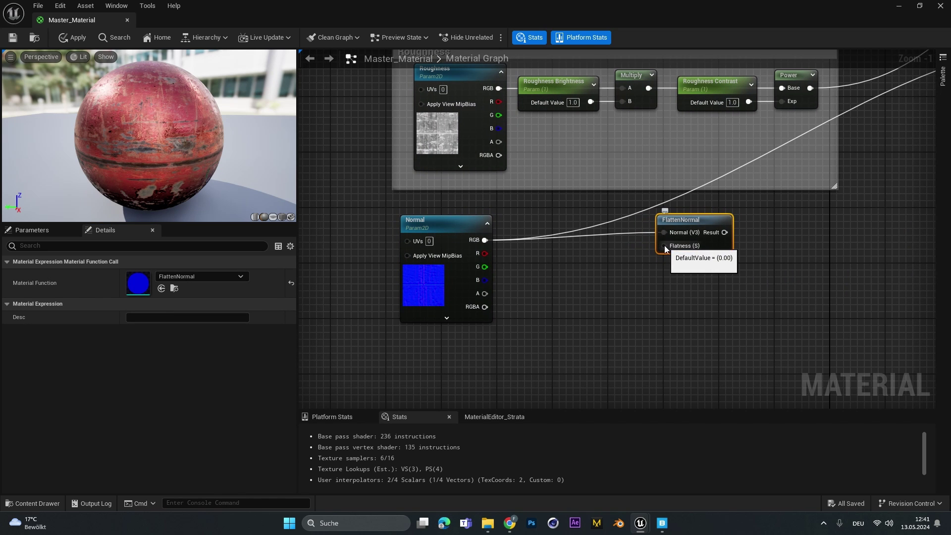
Step: Feed the FlattenNormal node's Flatness input from a new OneMinus node
{"action": "left_click_drag", "start_coordinate": [664, 245], "coordinate": [635, 276]}
{"action": "type", "text": "one"}
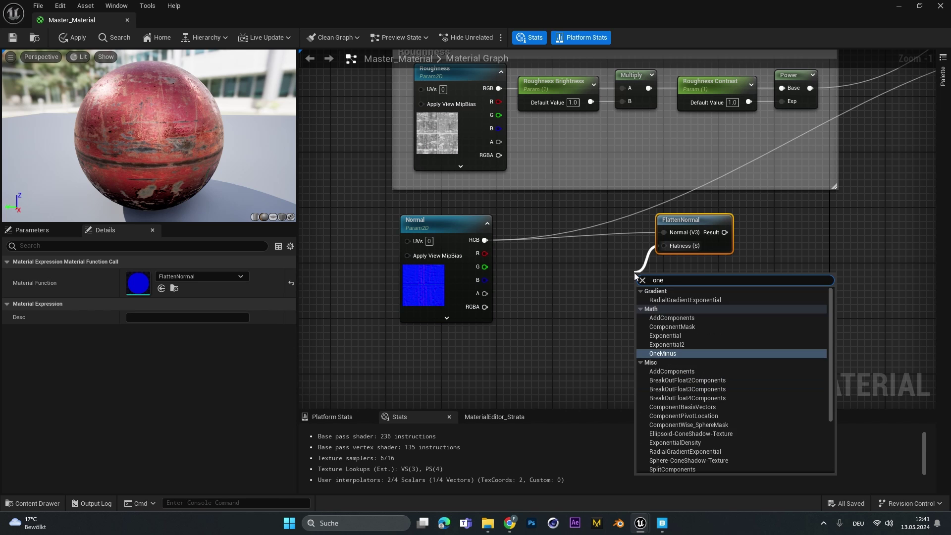
{"action": "type", "text": "m"}
{"action": "key", "text": "Return"}
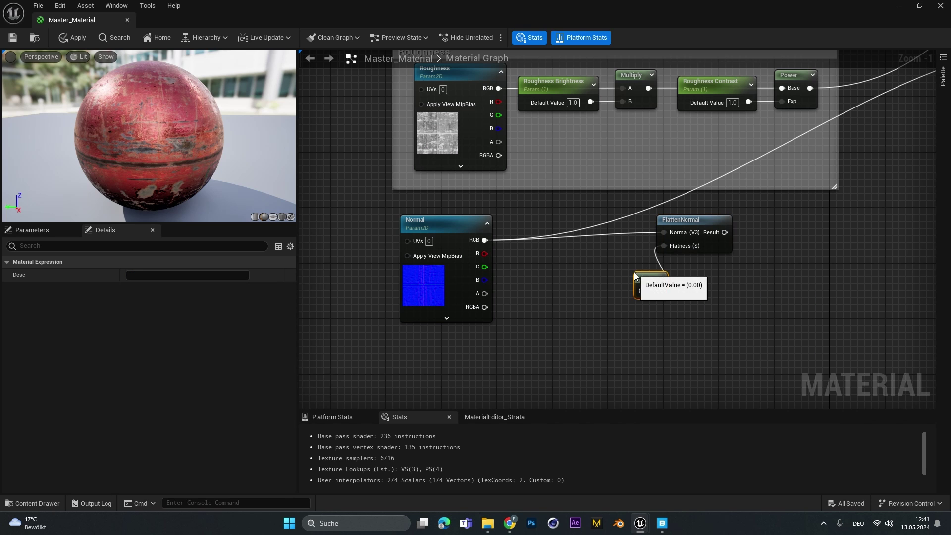
Step: Feed the OneMinus node's input from a new Constant node with its value set to 1
{"action": "right_click_drag", "start_coordinate": [637, 276], "coordinate": [692, 267]}
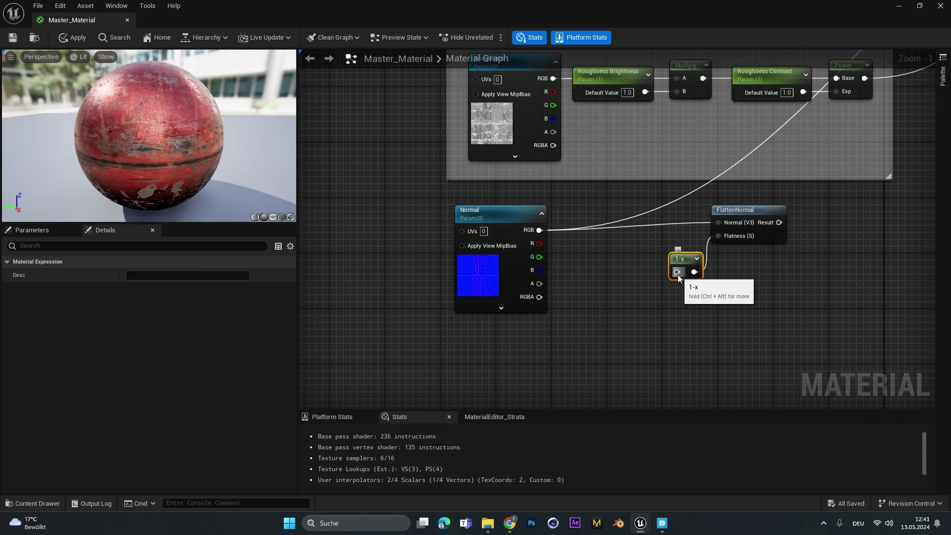
{"action": "left_click_drag", "start_coordinate": [677, 272], "coordinate": [598, 284]}
{"action": "type", "text": "const"}
{"action": "key", "text": "Return"}
{"action": "left_click", "coordinate": [621, 293]}
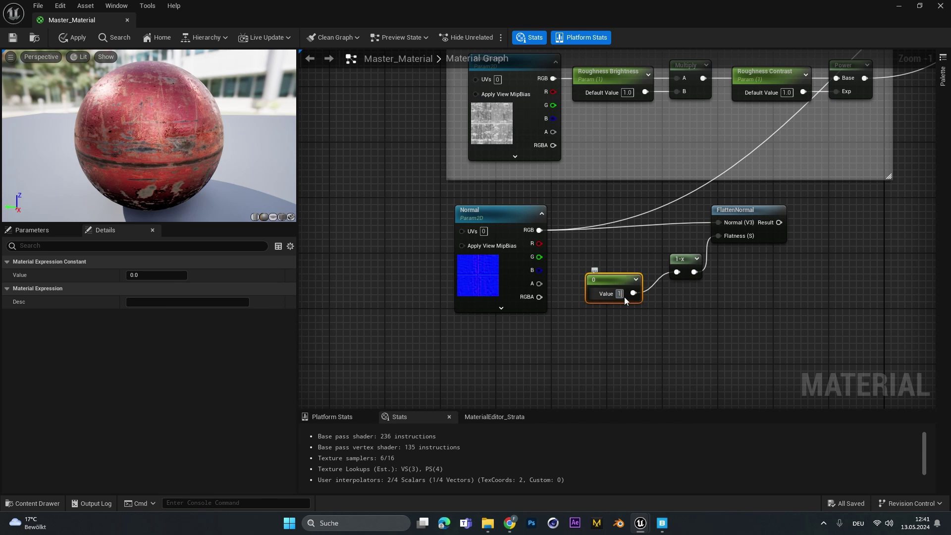
{"action": "type", "text": "1"}
{"action": "key", "text": "Return"}
Step: Convert the constant to a parameter named Normal Strength and assign it to a parameter group named Normal Setting
{"action": "right_click", "coordinate": [625, 290]}
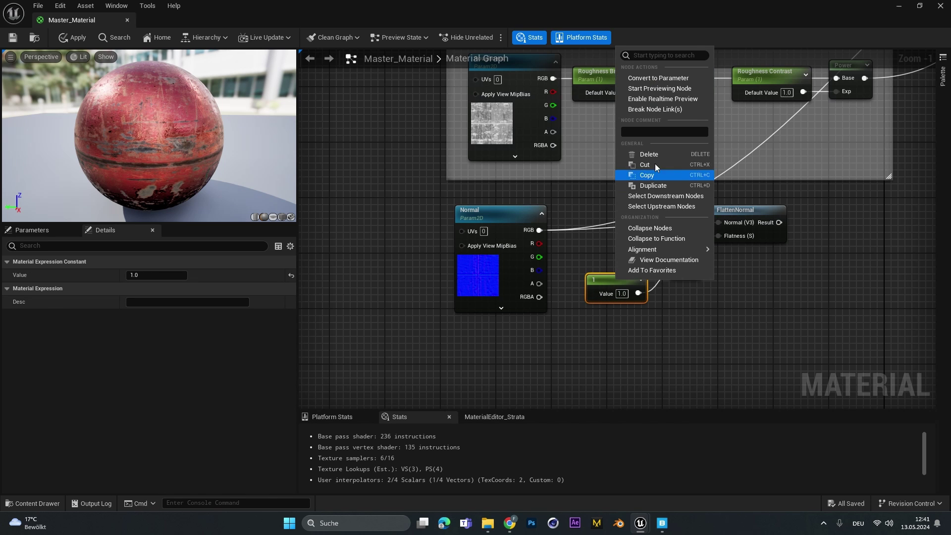
{"action": "left_click", "coordinate": [664, 79]}
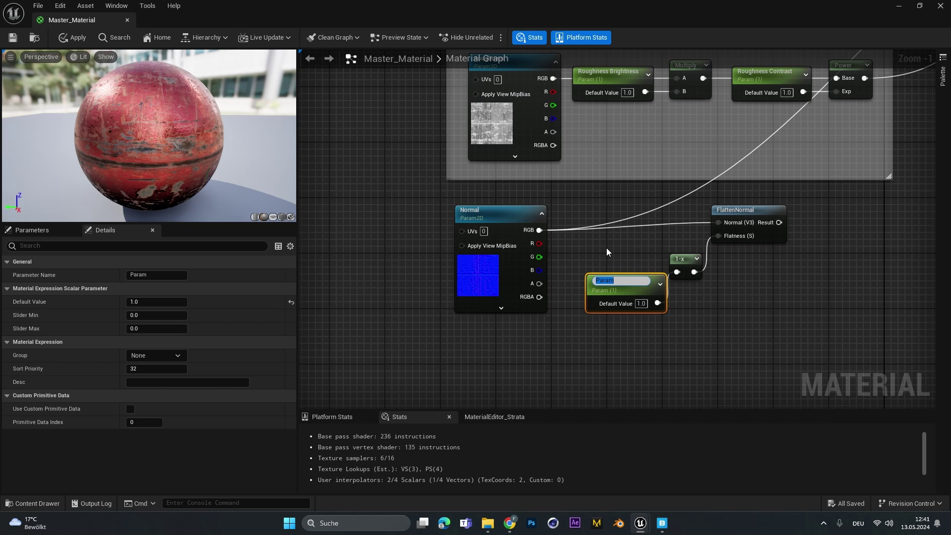
{"action": "type", "text": "Normal Strength"}
{"action": "key", "text": "Return"}
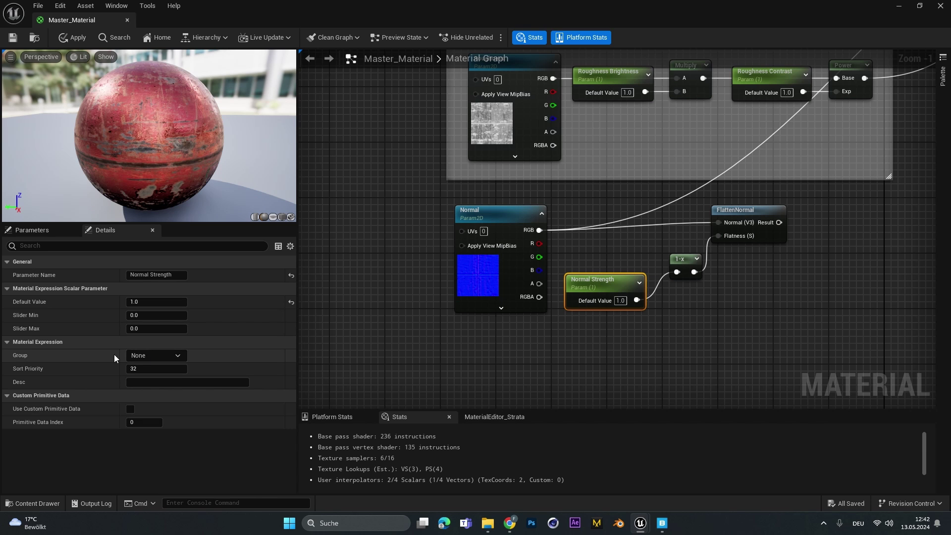
{"action": "left_click", "coordinate": [146, 355]}
{"action": "type", "text": "Normal Strength"}
{"action": "left_click", "coordinate": [369, 254]}
Step: Straighten the connections of the normal node chain, wrap it in a comment titled Normal and align the comment under the Roughness block
{"action": "scroll", "coordinate": [370, 253], "scroll_direction": "down", "scroll_amount": 2}
{"action": "left_click_drag", "start_coordinate": [369, 253], "coordinate": [648, 275]}
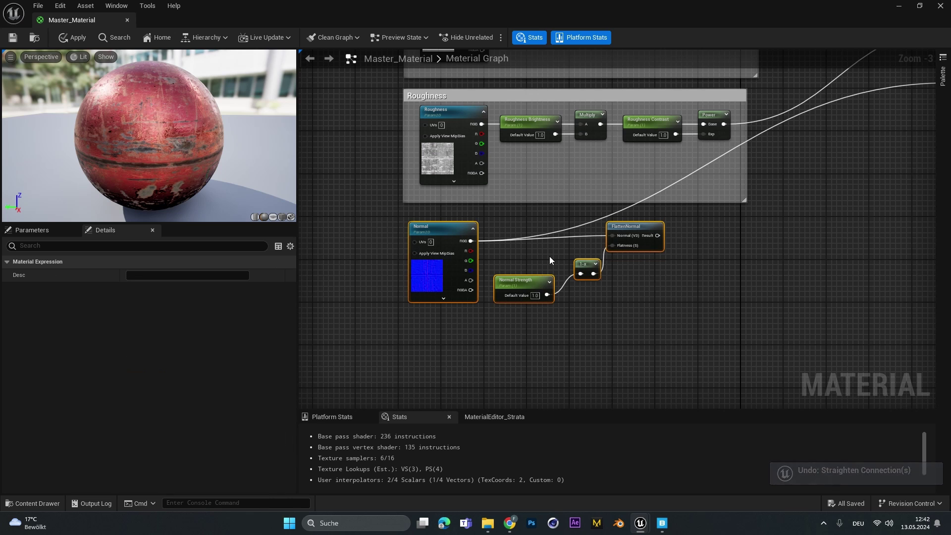
{"action": "key", "text": "q"}
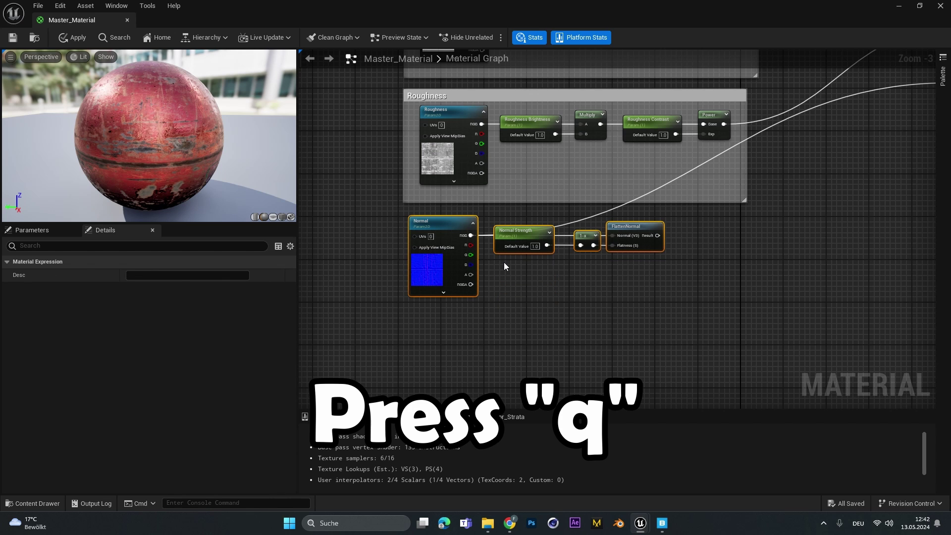
{"action": "type", "text": "cNormal"}
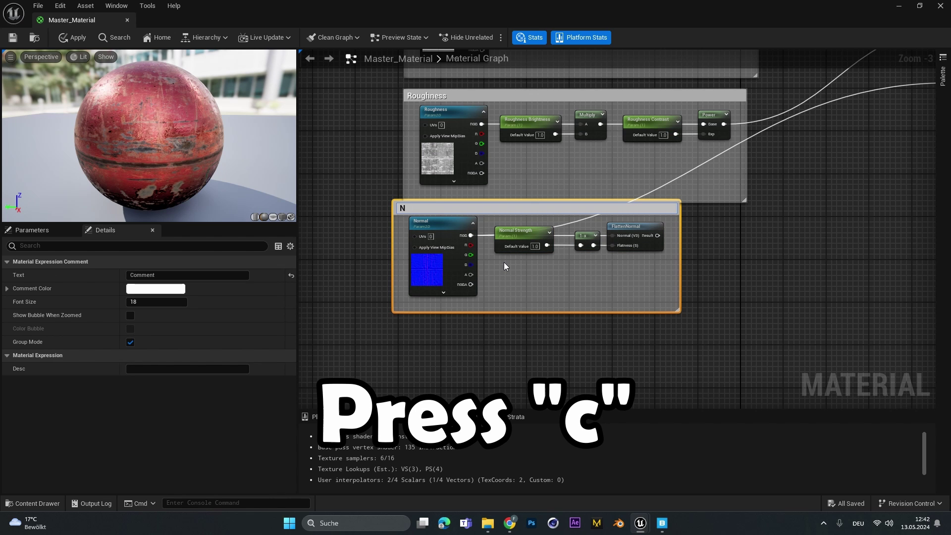
{"action": "key", "text": "Return"}
{"action": "left_click_drag", "start_coordinate": [517, 213], "coordinate": [528, 227]}
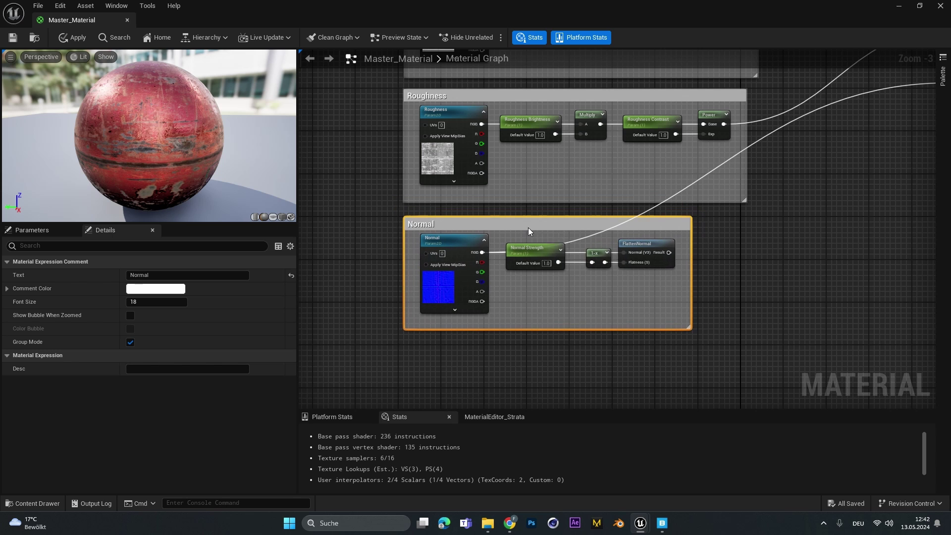
Step: Connect the FlattenNormal node's Result output to the Normal input of the Master_Material node
{"action": "right_click_drag", "start_coordinate": [665, 253], "coordinate": [459, 287]}
{"action": "scroll", "coordinate": [460, 287], "scroll_direction": "down", "scroll_amount": 1}
{"action": "left_click_drag", "start_coordinate": [459, 287], "coordinate": [678, 161]}
{"action": "right_click_drag", "start_coordinate": [658, 292], "coordinate": [688, 306]}
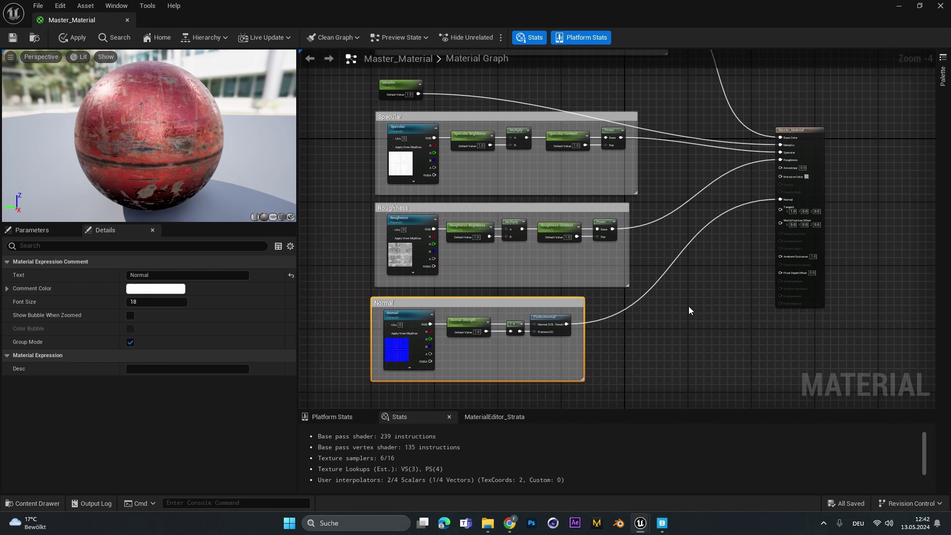
Step: Check the whole node graph in the overview, save the master material and close the material editor
{"action": "left_click", "coordinate": [647, 346]}
{"action": "scroll", "coordinate": [647, 346], "scroll_direction": "down", "scroll_amount": 1}
{"action": "scroll", "coordinate": [647, 347], "scroll_direction": "up", "scroll_amount": 1}
{"action": "scroll", "coordinate": [647, 347], "scroll_direction": "down", "scroll_amount": 1}
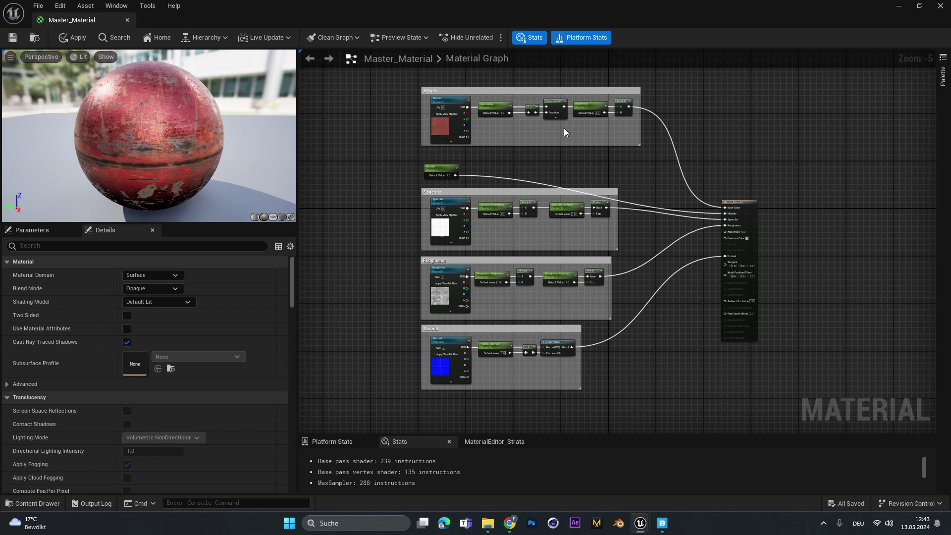
{"action": "key", "text": "ctrl+s"}
{"action": "left_click", "coordinate": [940, 6]}
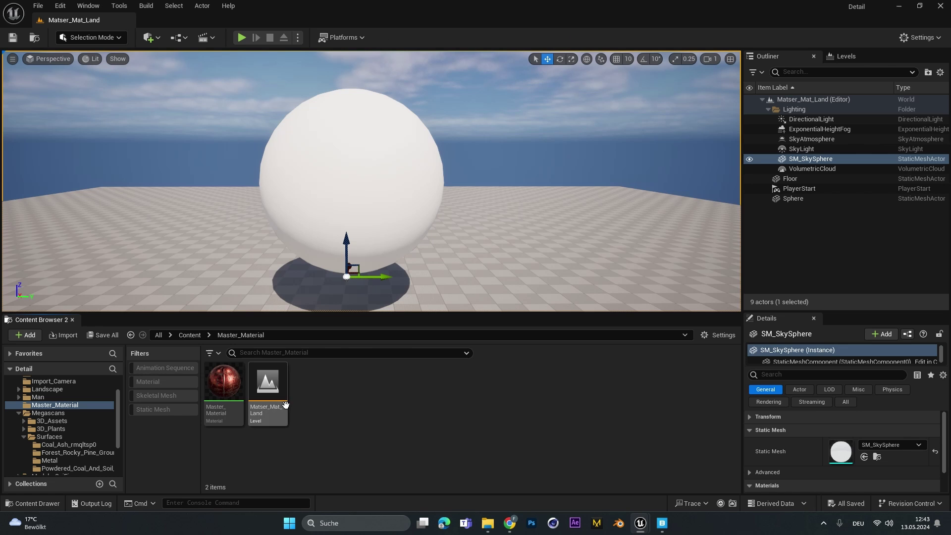
Step: Create a material instance named Master_Material_Inst from Master_Material and open it for editing
{"action": "right_click", "coordinate": [230, 383]}
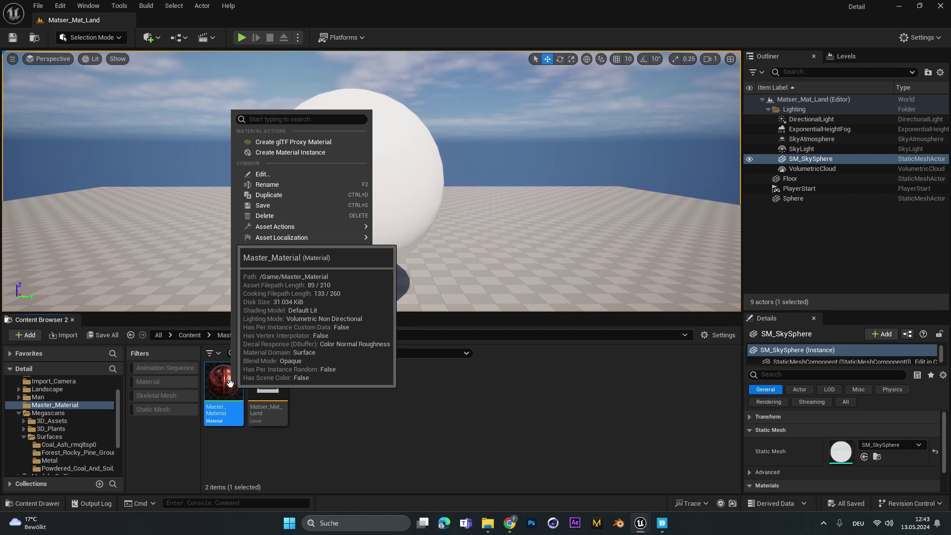
{"action": "left_click", "coordinate": [284, 152]}
{"action": "key", "text": "Return"}
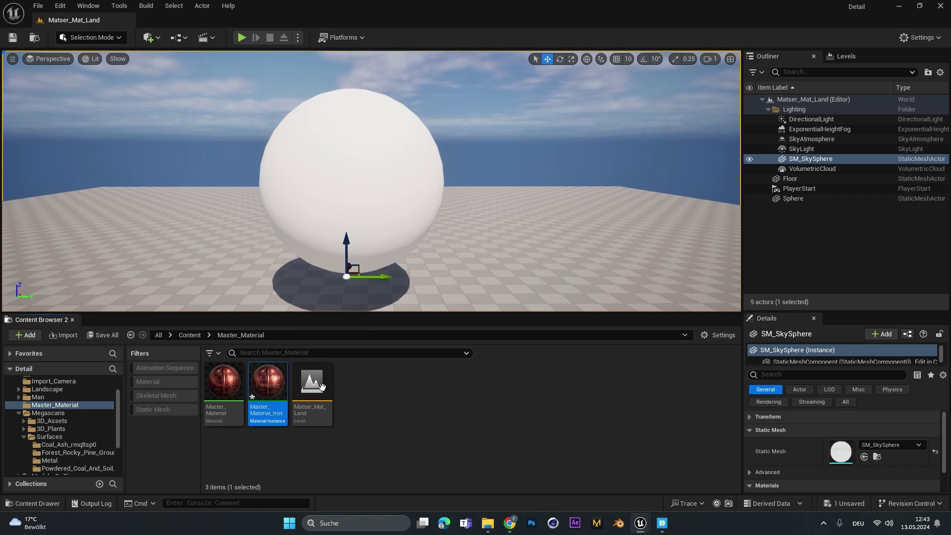
{"action": "double_click", "coordinate": [274, 384]}
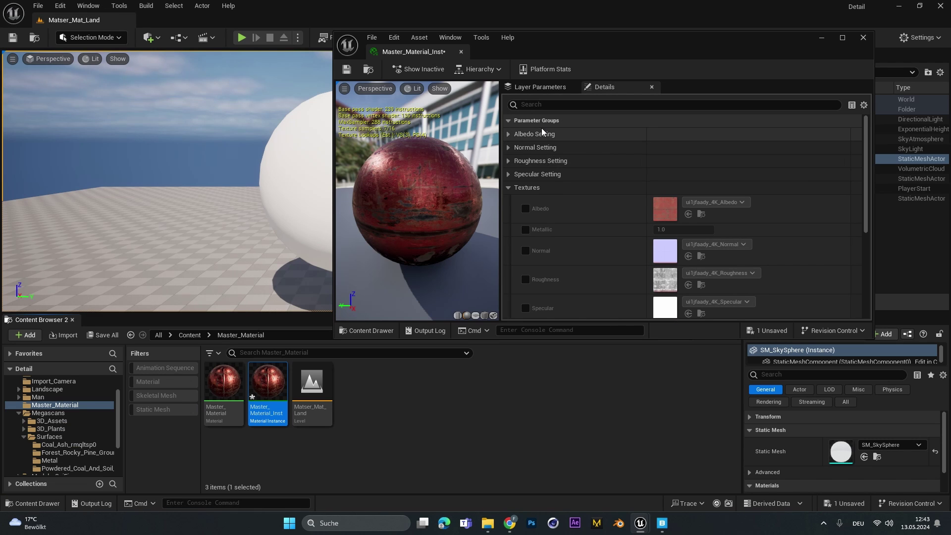
Step: Enable the Albedo, Metallic, Normal, Roughness and Specular overrides in the instance's Textures group
{"action": "scroll", "coordinate": [551, 172], "scroll_direction": "down", "scroll_amount": 2}
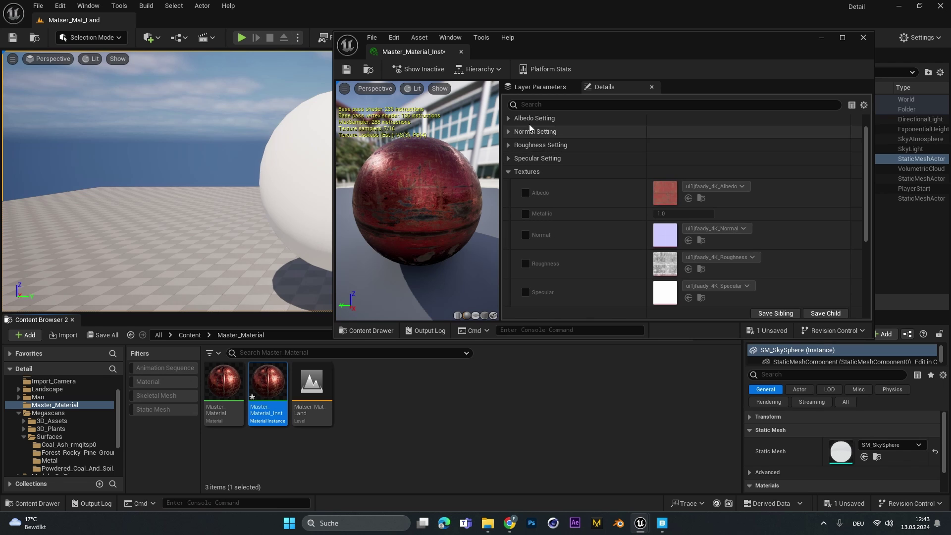
{"action": "left_click", "coordinate": [509, 118]}
{"action": "left_click", "coordinate": [509, 118]}
{"action": "scroll", "coordinate": [527, 175], "scroll_direction": "down", "scroll_amount": 1}
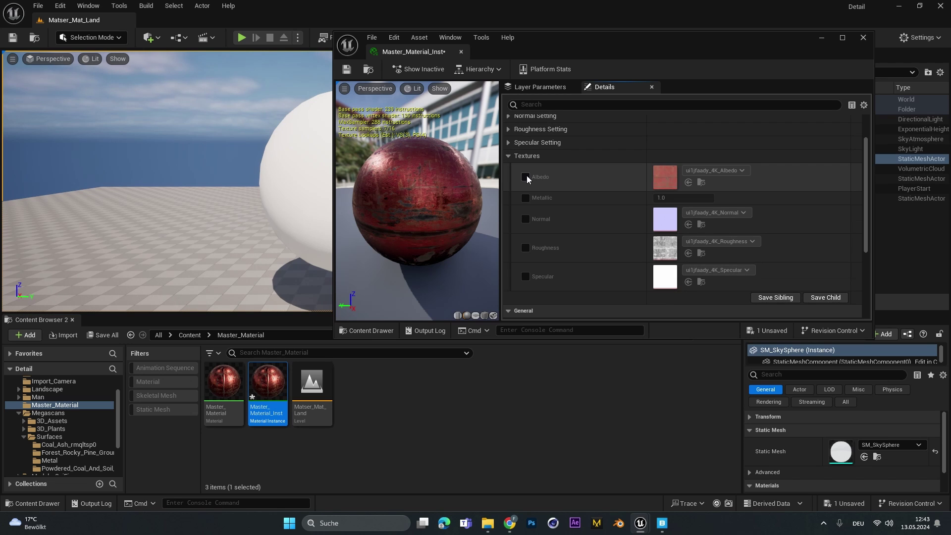
{"action": "left_click", "coordinate": [525, 176]}
{"action": "left_click", "coordinate": [525, 197]}
{"action": "left_click", "coordinate": [525, 219]}
{"action": "left_click", "coordinate": [525, 248]}
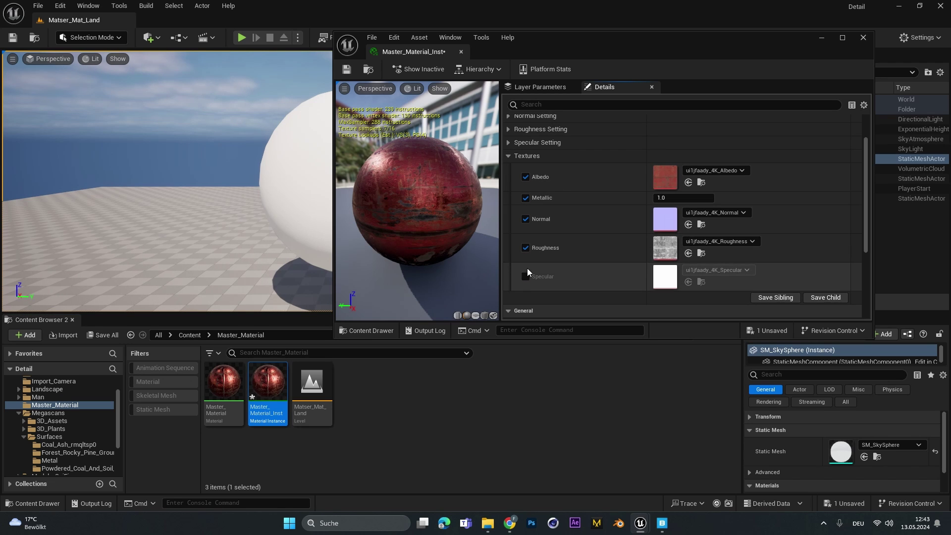
{"action": "left_click", "coordinate": [525, 276]}
Step: Assign the Forest_Rocky_Pine_Ground D texture to Albedo, N to Normal and ORDp to Roughness and Specular, and set Metallic to 0
{"action": "left_click", "coordinate": [75, 452]}
{"action": "left_click_drag", "start_coordinate": [312, 381], "coordinate": [666, 177]}
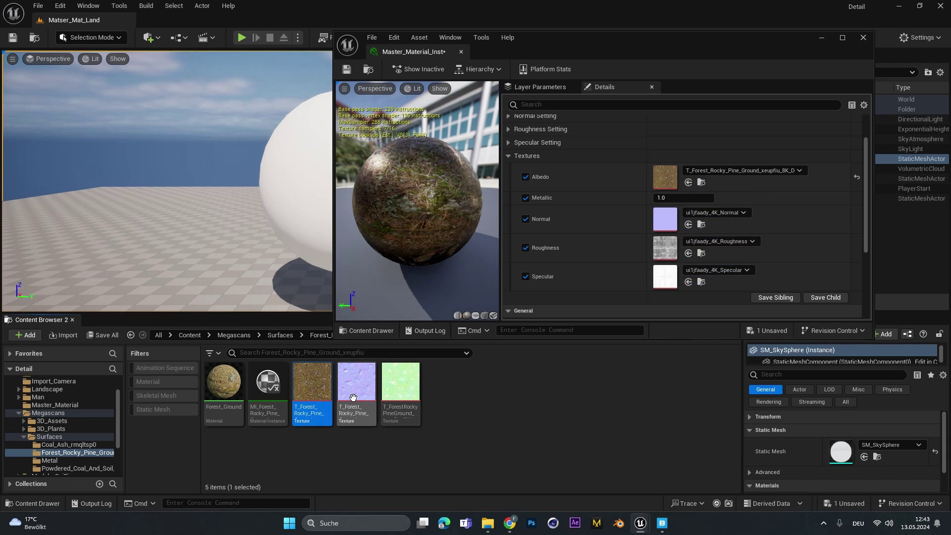
{"action": "left_click_drag", "start_coordinate": [353, 398], "coordinate": [665, 219]}
{"action": "left_click_drag", "start_coordinate": [401, 391], "coordinate": [665, 247]}
{"action": "left_click_drag", "start_coordinate": [401, 391], "coordinate": [665, 276]}
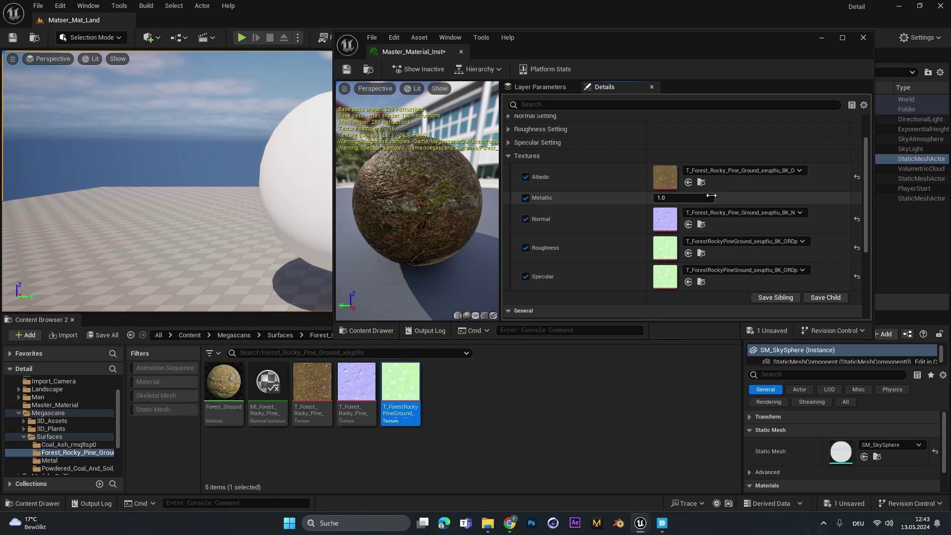
{"action": "left_click", "coordinate": [685, 197]}
{"action": "key", "text": "Return"}
Step: Enable the Albedo Setting overrides and set Brightness to 0.5 and Saturation to 2
{"action": "scroll", "coordinate": [560, 168], "scroll_direction": "up", "scroll_amount": 2}
{"action": "left_click", "coordinate": [508, 133]}
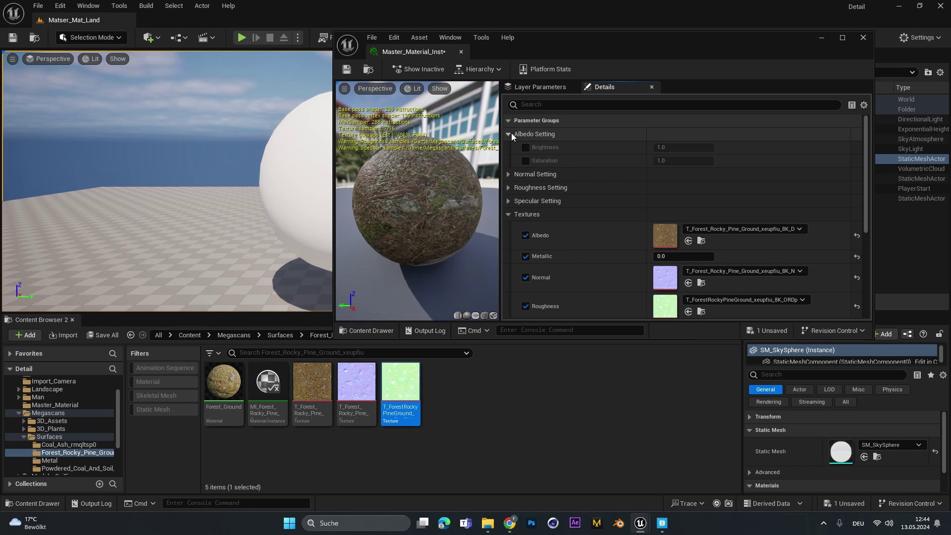
{"action": "left_click", "coordinate": [525, 147]}
{"action": "left_click", "coordinate": [685, 145]}
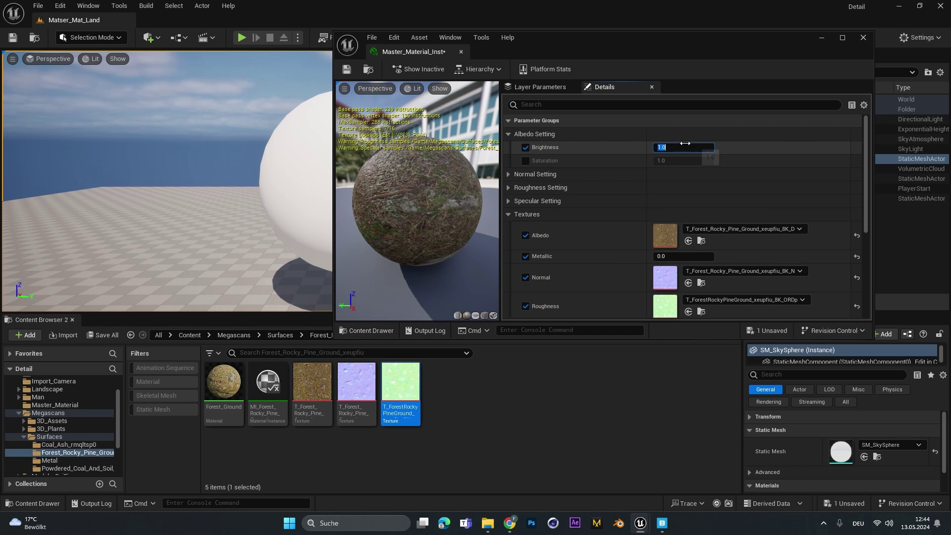
{"action": "type", "text": "0.5"}
{"action": "key", "text": "Return"}
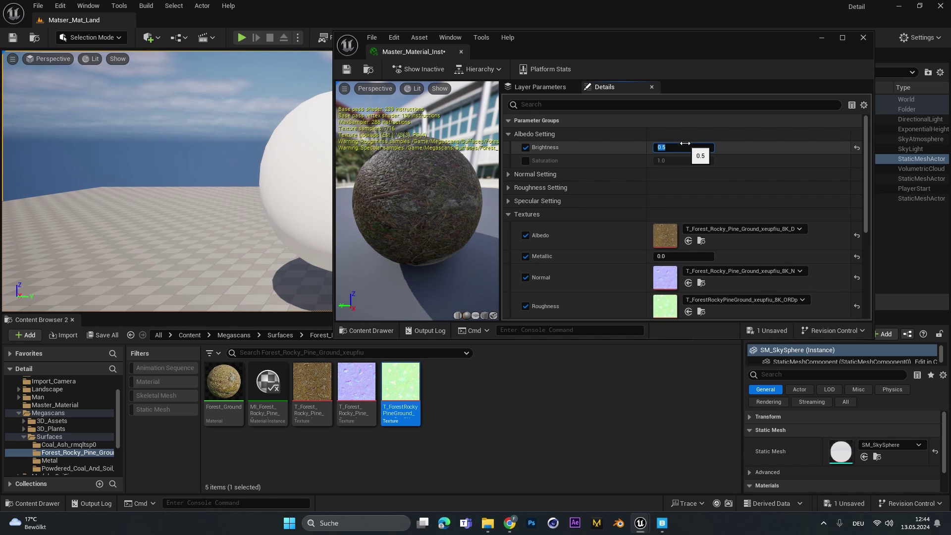
{"action": "left_click", "coordinate": [523, 158]}
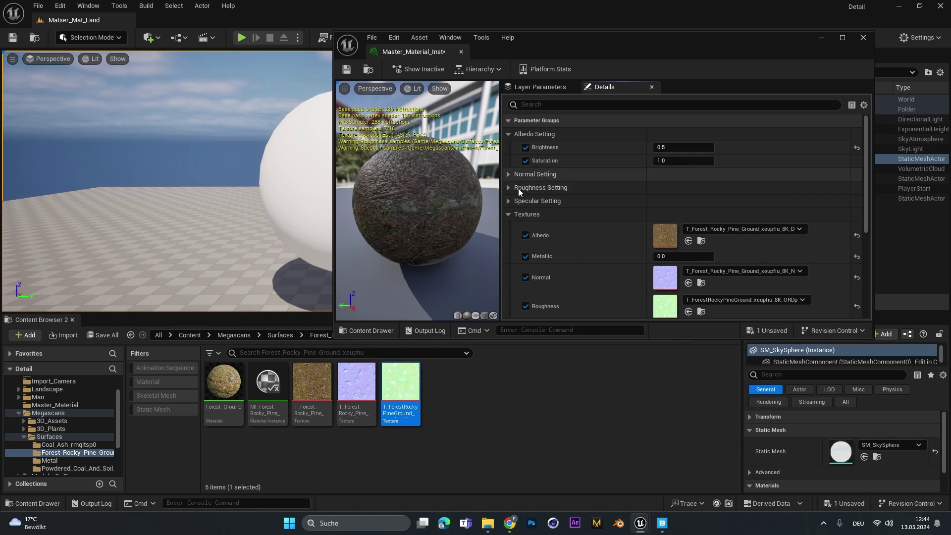
{"action": "left_click", "coordinate": [683, 160]}
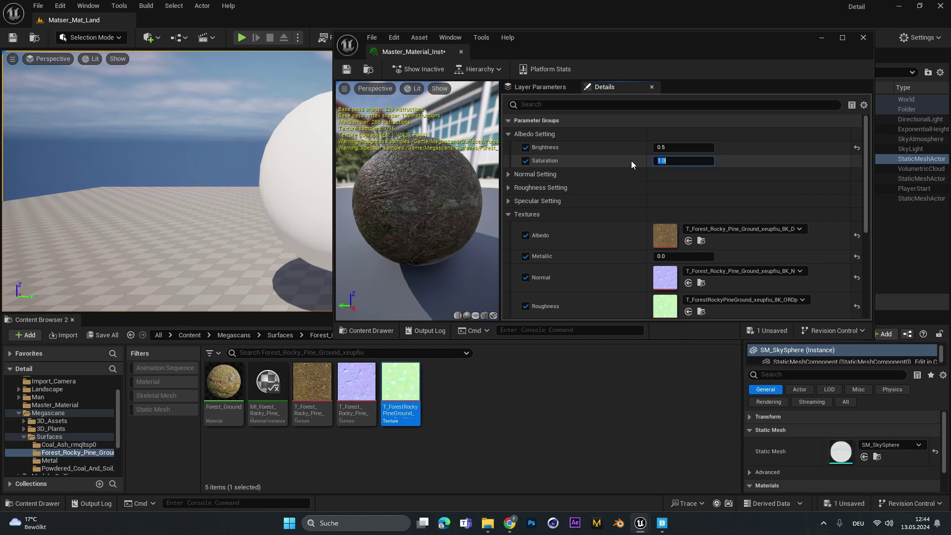
{"action": "type", "text": "2"}
{"action": "key", "text": "Return"}
Step: Enable the Normal Strength override, set it to 2, and save and close the material instance
{"action": "left_click", "coordinate": [507, 174]}
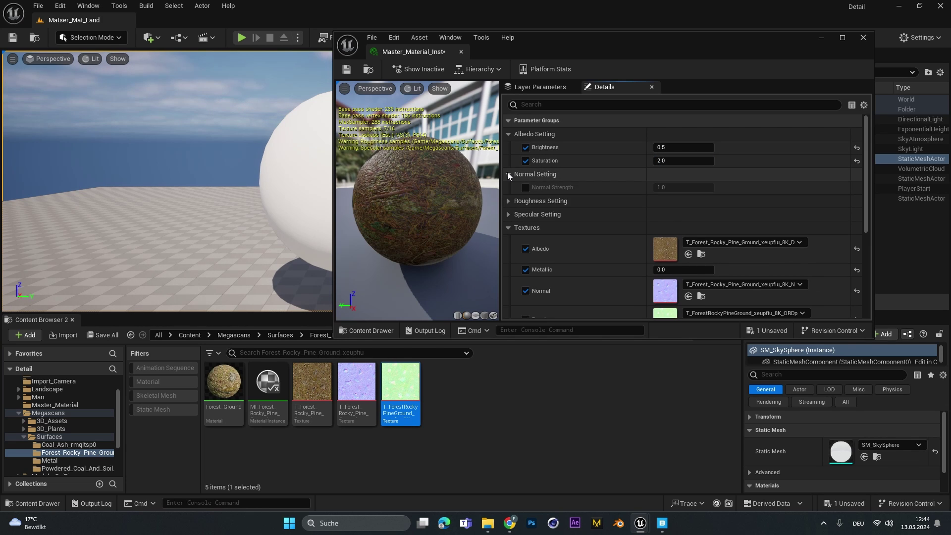
{"action": "left_click", "coordinate": [525, 187]}
{"action": "left_click", "coordinate": [683, 187]}
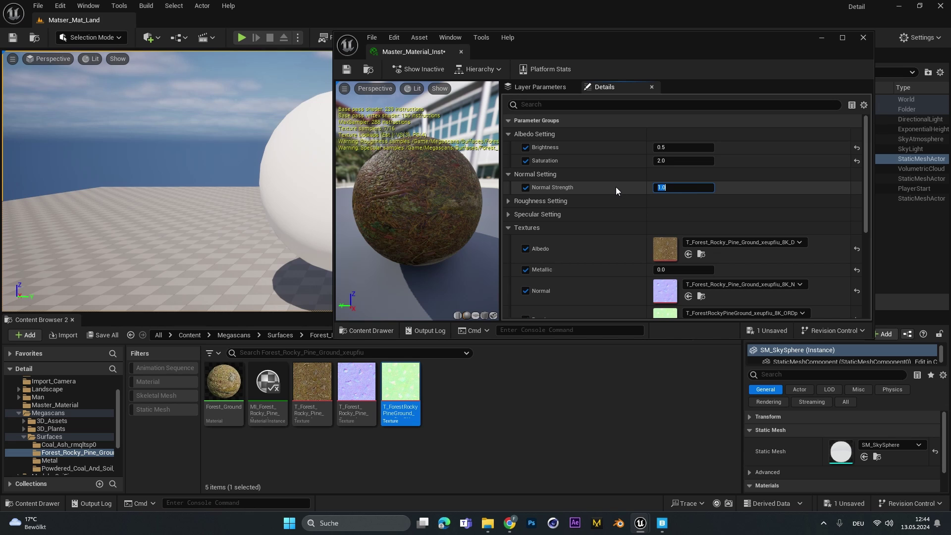
{"action": "type", "text": "2"}
{"action": "key", "text": "Return"}
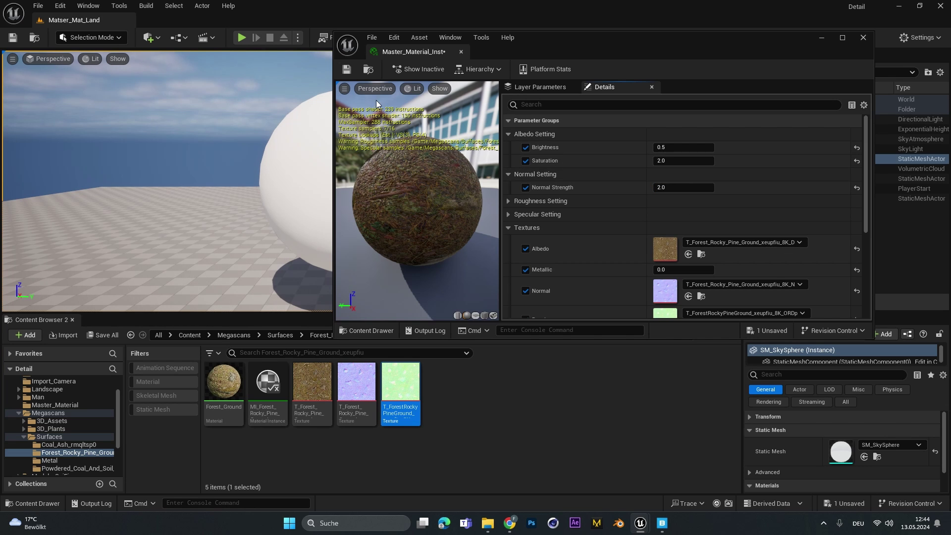
{"action": "left_click", "coordinate": [351, 68]}
{"action": "left_click", "coordinate": [863, 39]}
Step: Apply Master_Material_Inst from the Master_Material folder to the sphere and the floor in the level
{"action": "left_click", "coordinate": [55, 405]}
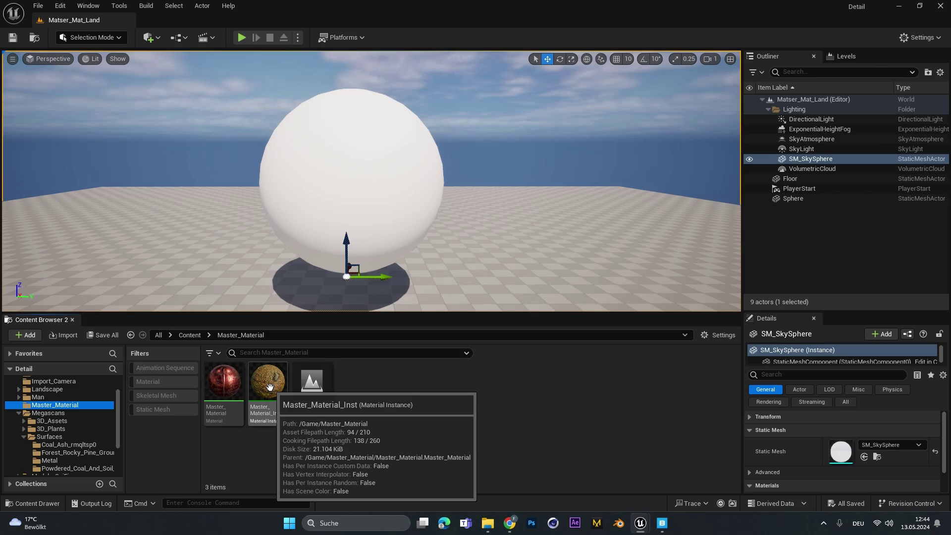
{"action": "left_click_drag", "start_coordinate": [269, 387], "coordinate": [323, 144]}
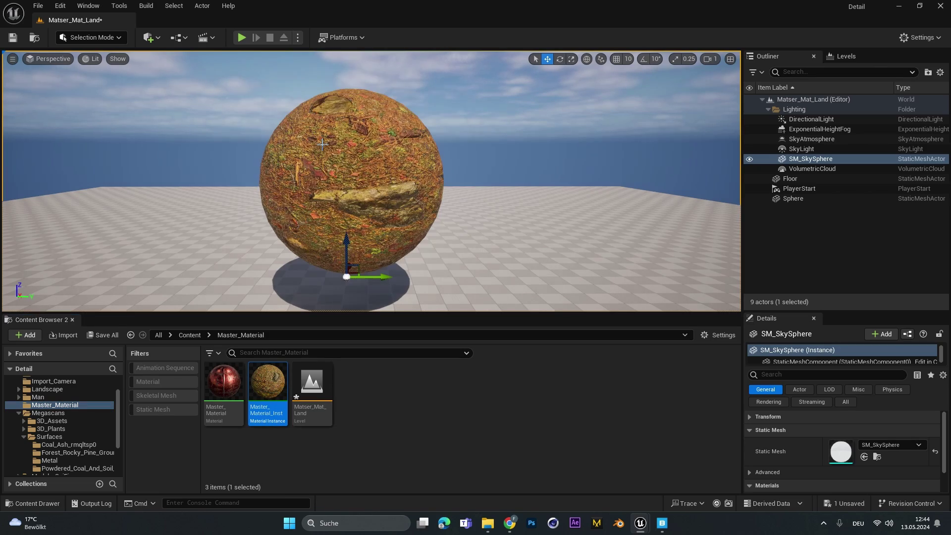
{"action": "right_click_drag", "start_coordinate": [322, 144], "coordinate": [444, 121]}
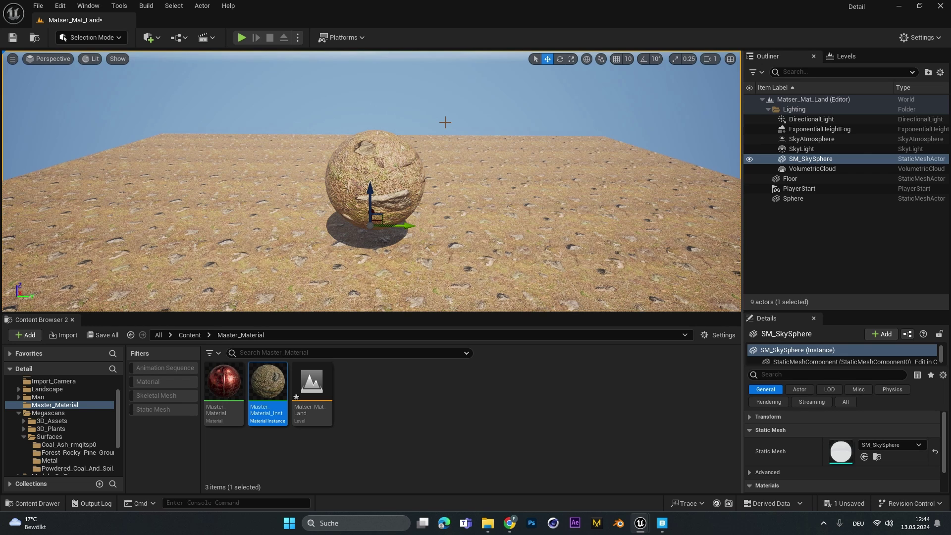